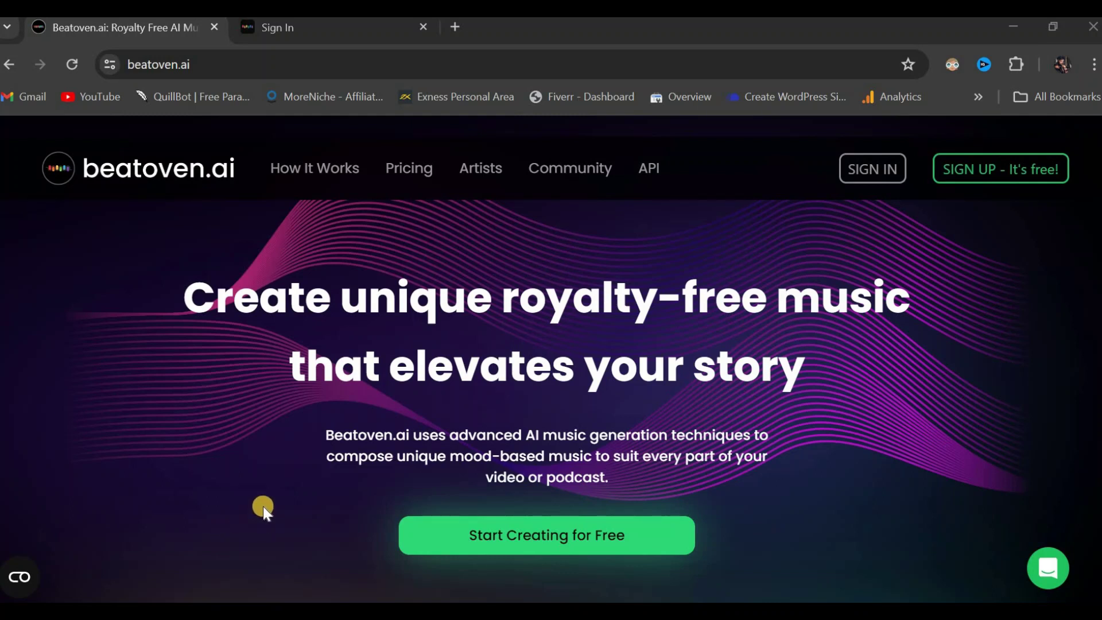
{"action": "scroll", "coordinate": [263, 507], "scroll_direction": "down", "scroll_amount": 1}
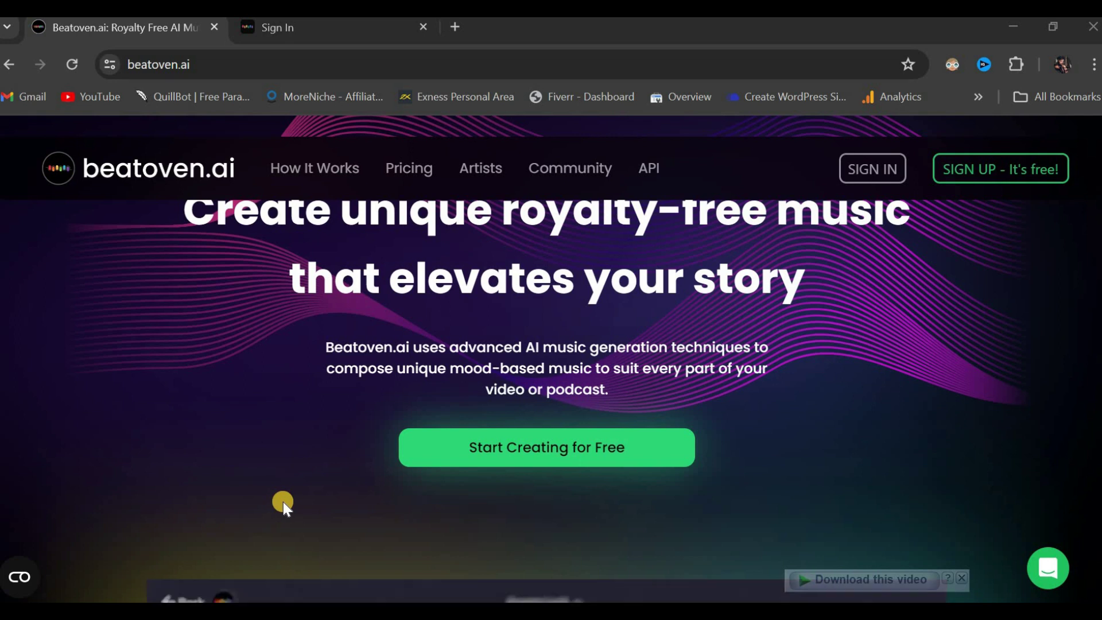
{"action": "left_click", "coordinate": [305, 67]}
{"action": "left_click", "coordinate": [303, 64]}
{"action": "left_click_drag", "start_coordinate": [258, 63], "coordinate": [123, 69]}
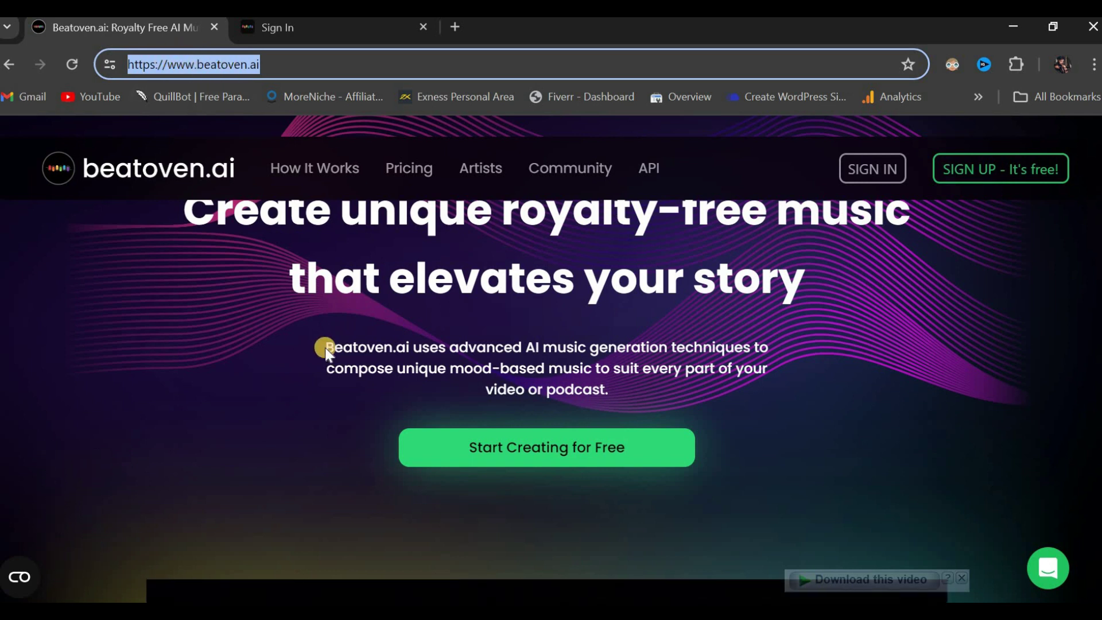
{"action": "scroll", "coordinate": [325, 362], "scroll_direction": "up", "scroll_amount": 2}
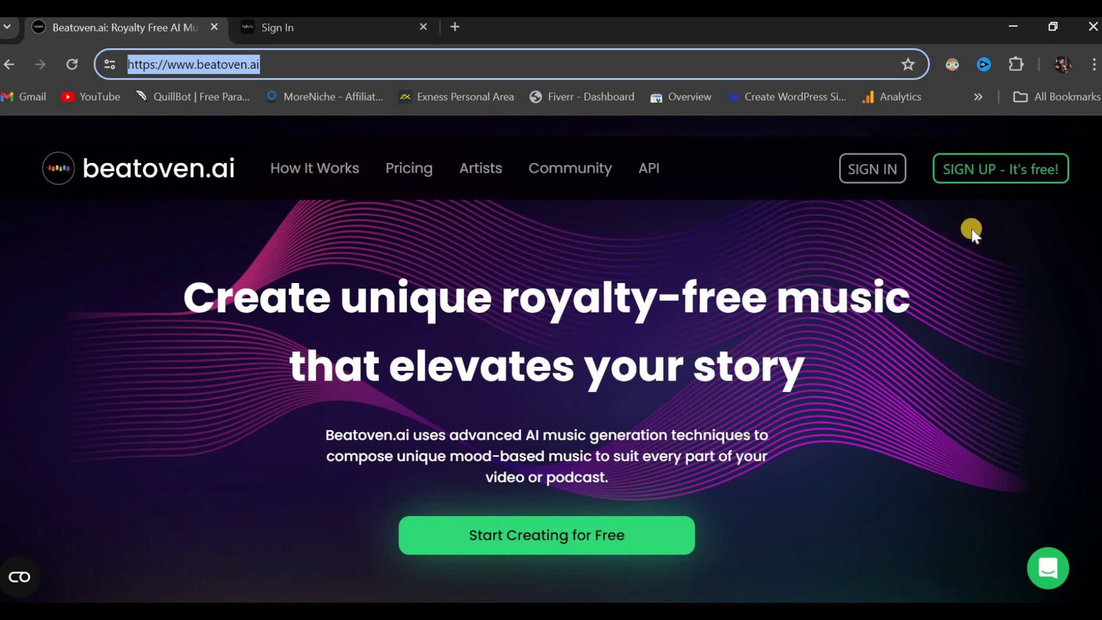
{"action": "left_click", "coordinate": [977, 178]}
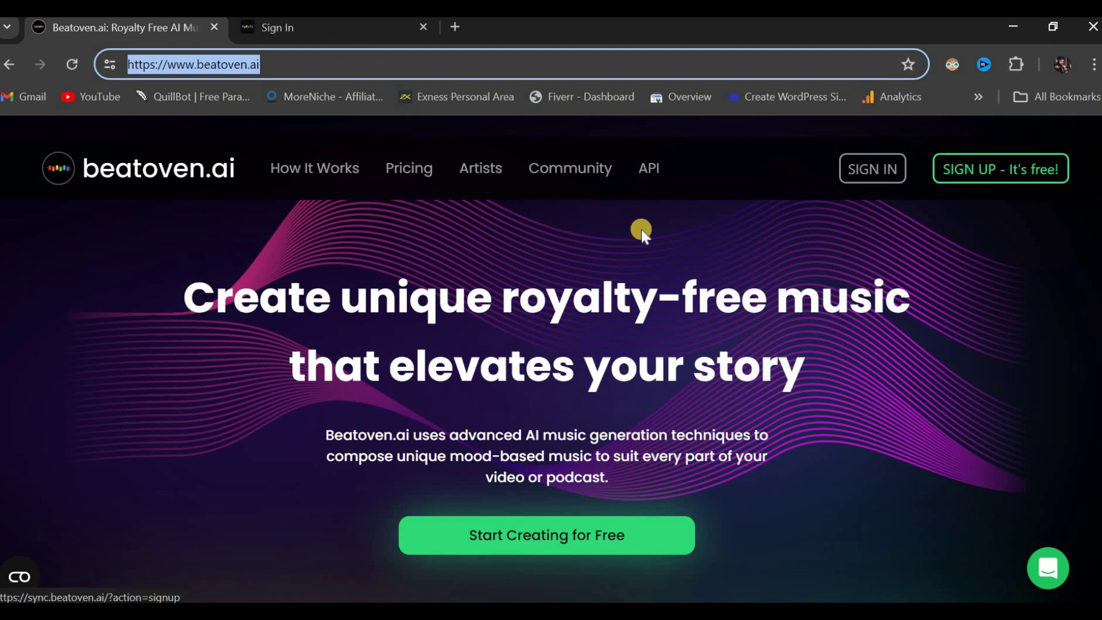
Step: On the Sign In tab, sign in with a Google account and continue to beatoven.ai
{"action": "left_click", "coordinate": [306, 34]}
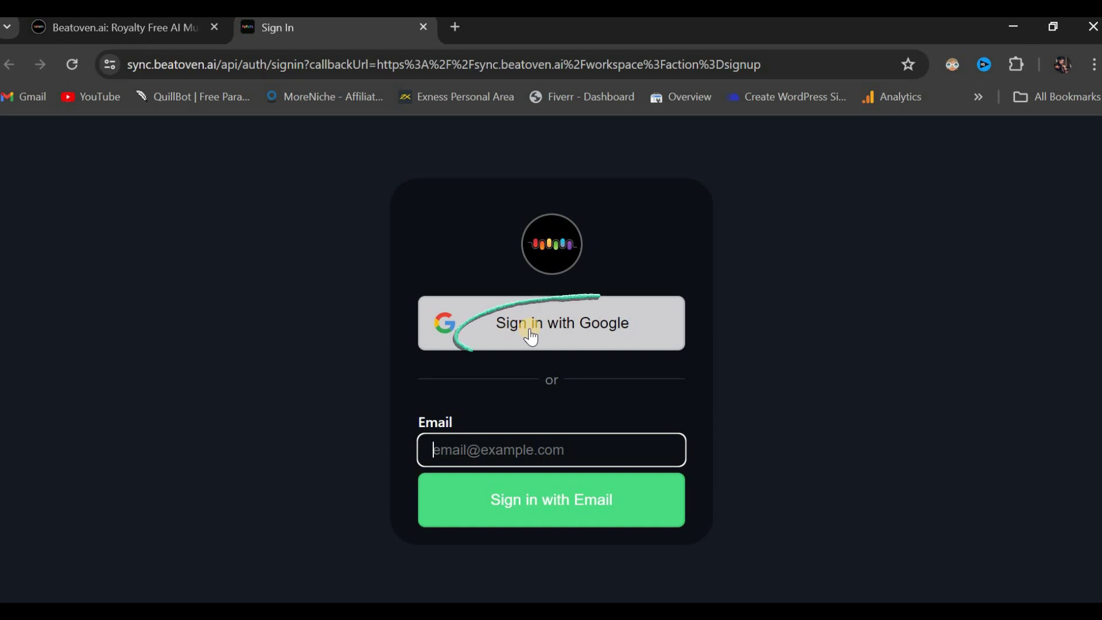
{"action": "left_click", "coordinate": [551, 320]}
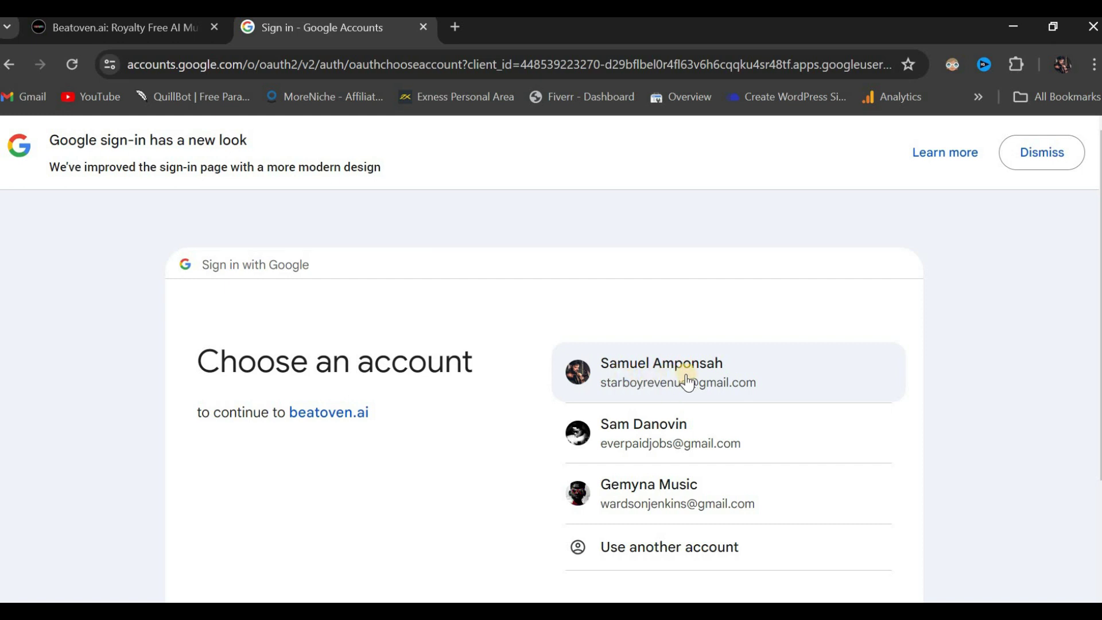
{"action": "left_click", "coordinate": [652, 381]}
{"action": "left_click", "coordinate": [663, 547]}
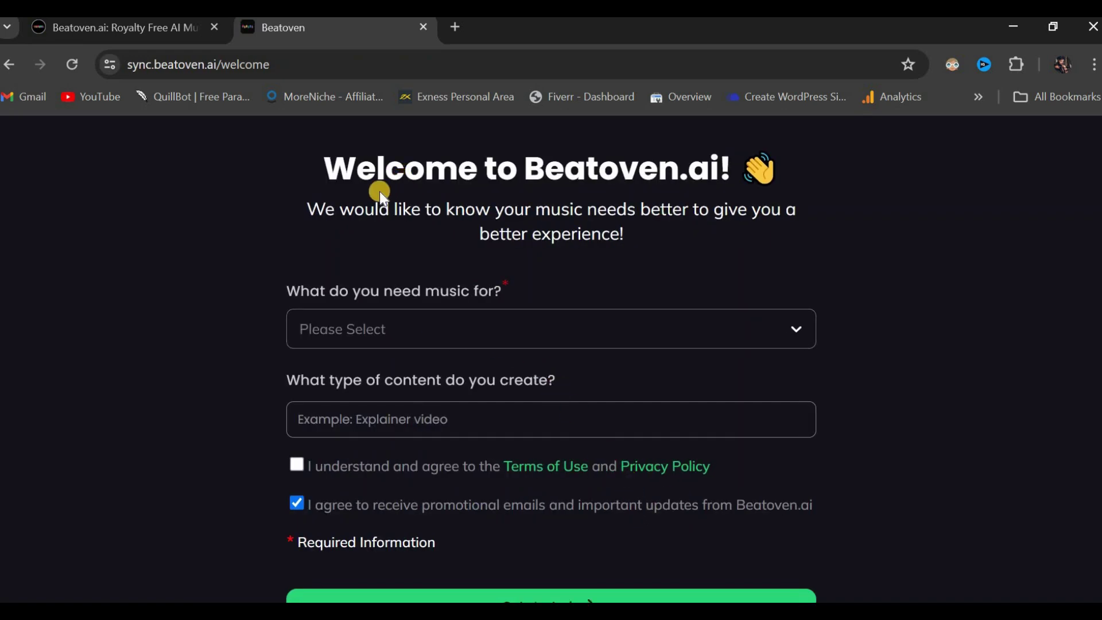
Step: Answer the welcome questionnaire: music for YouTube Video, content 'Explainer Video', Terms of Use accepted
{"action": "scroll", "coordinate": [537, 350], "scroll_direction": "down", "scroll_amount": 1}
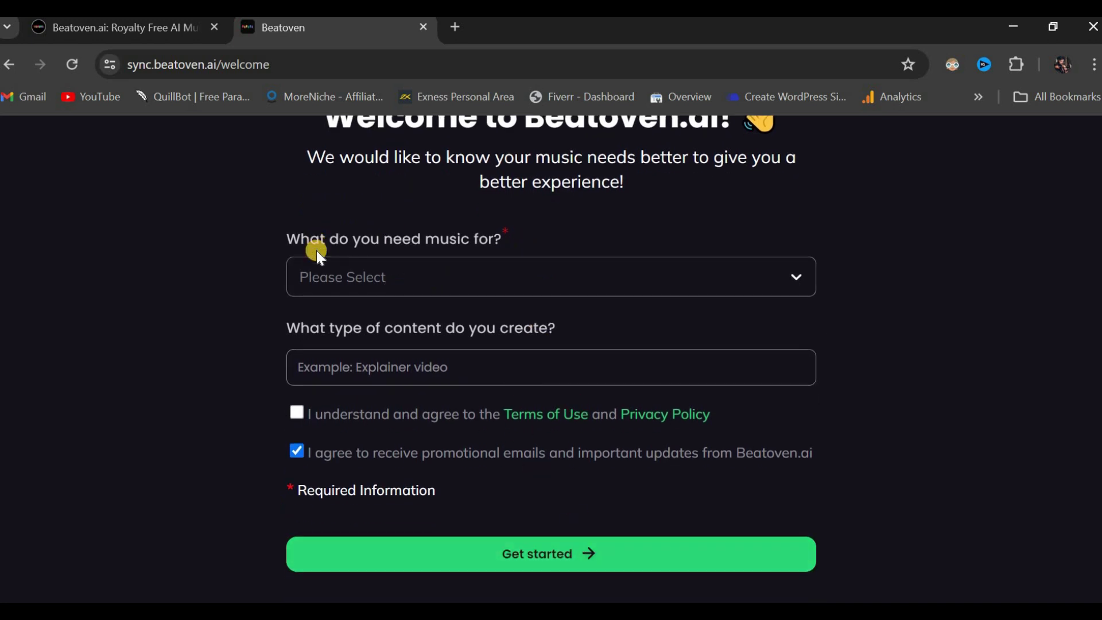
{"action": "scroll", "coordinate": [396, 241], "scroll_direction": "up", "scroll_amount": 1}
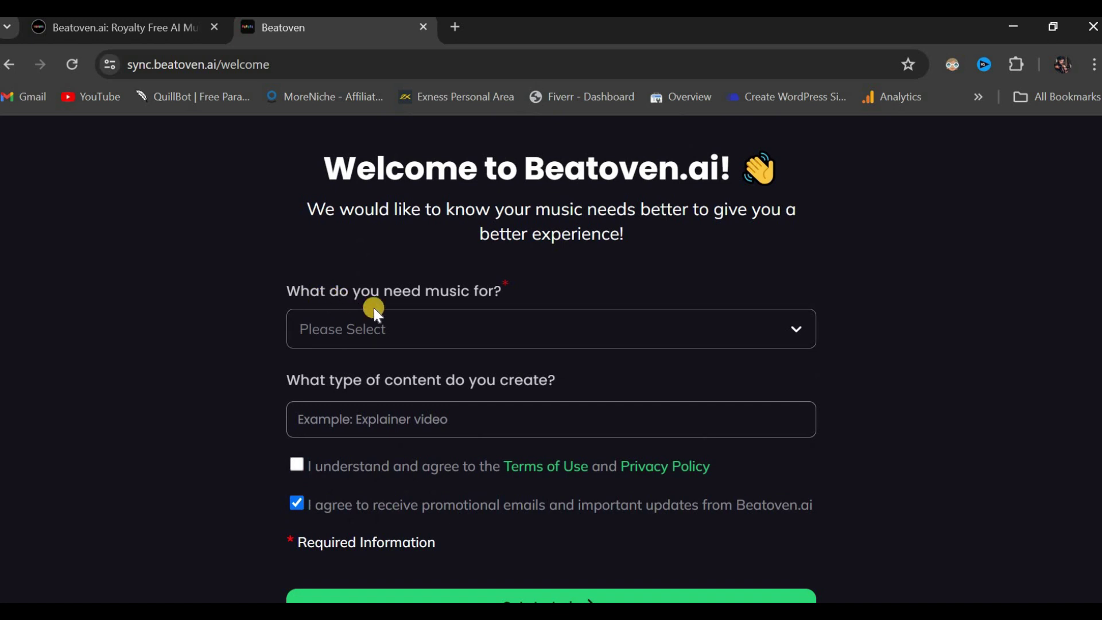
{"action": "left_click", "coordinate": [487, 328]}
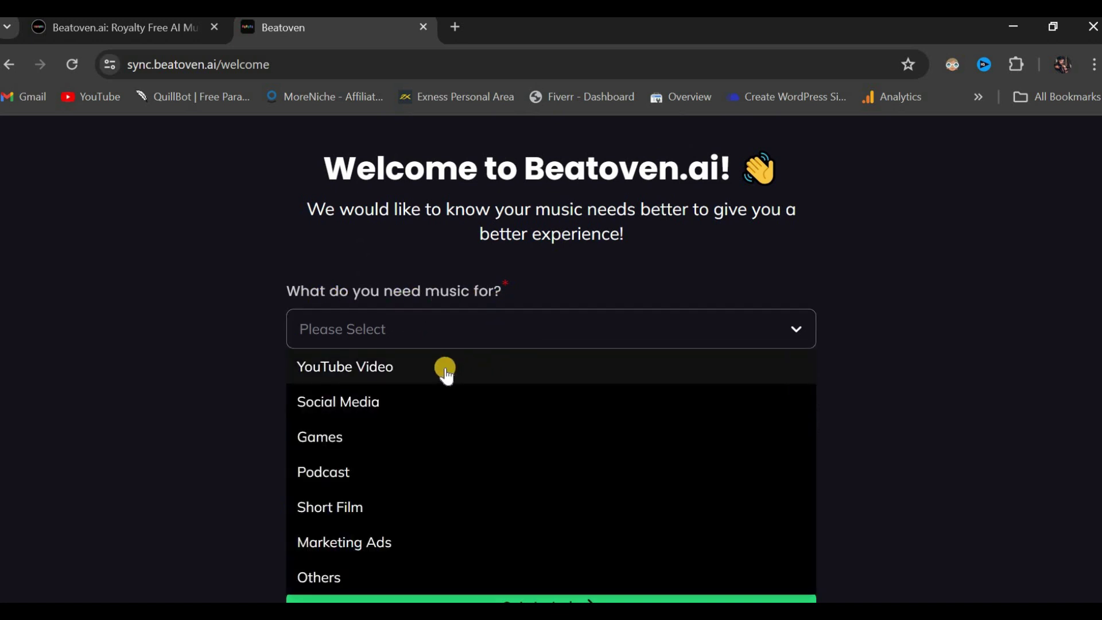
{"action": "left_click", "coordinate": [420, 366]}
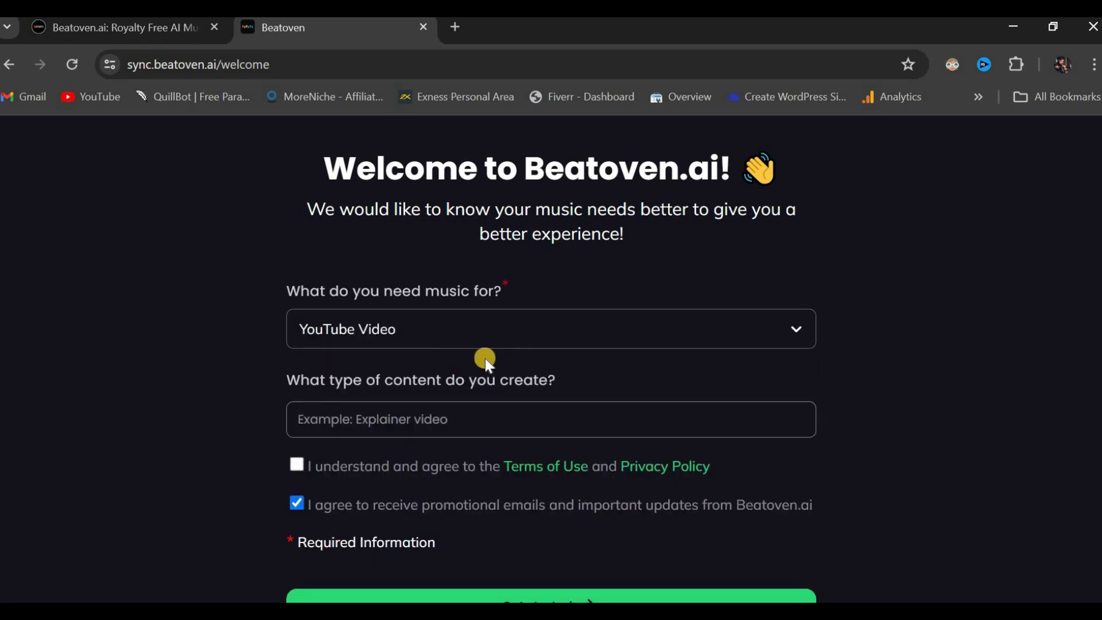
{"action": "scroll", "coordinate": [484, 358], "scroll_direction": "down", "scroll_amount": 1}
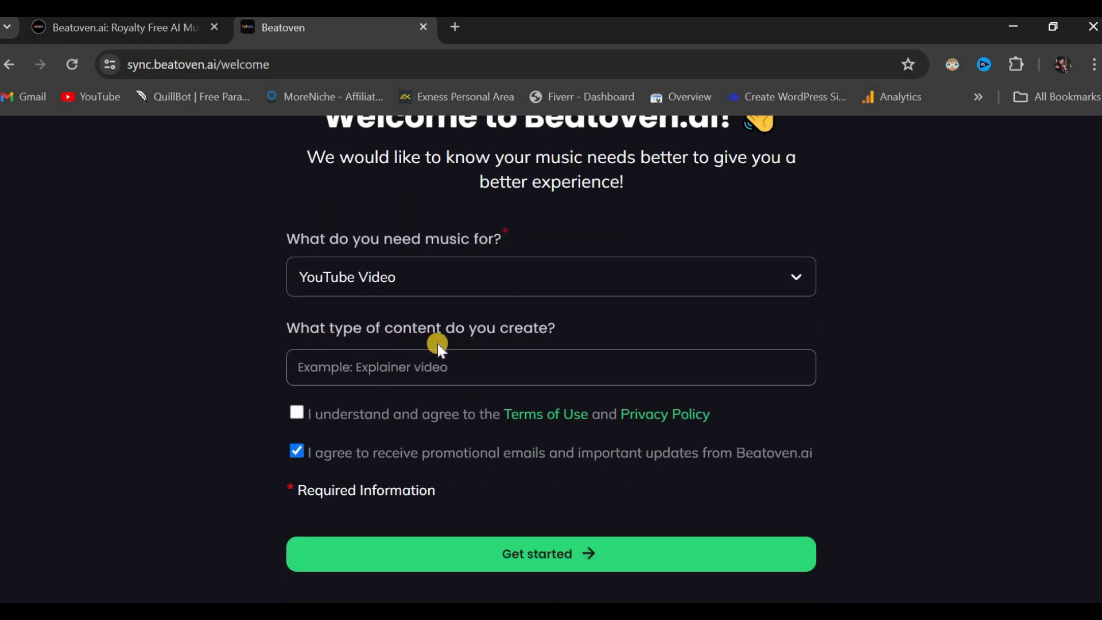
{"action": "left_click", "coordinate": [463, 367]}
{"action": "type", "text": "Explainer"}
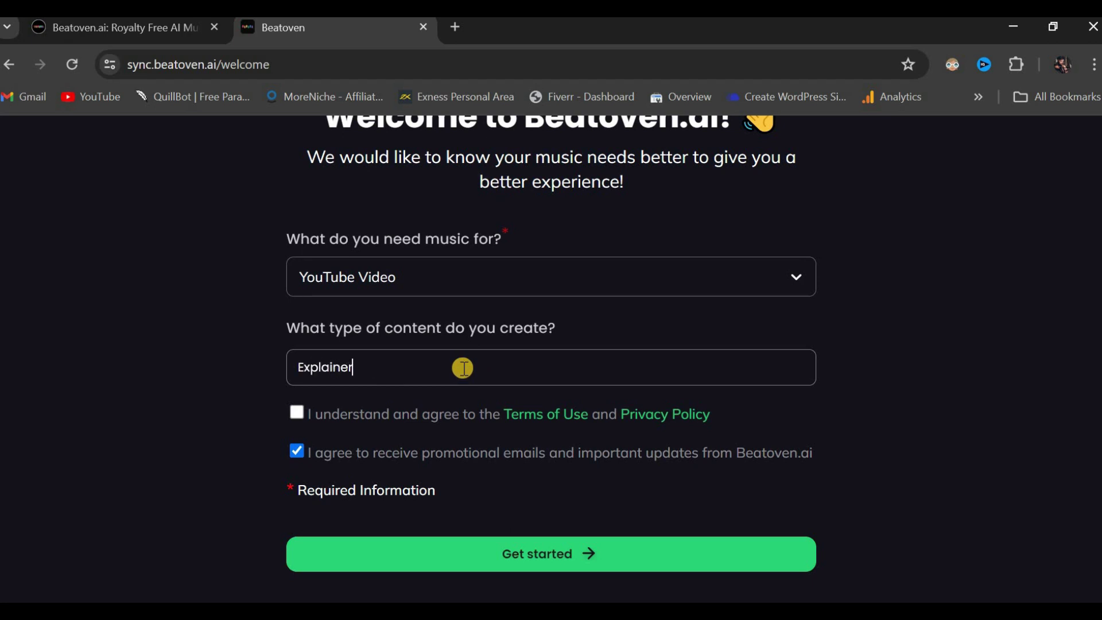
{"action": "type", "text": " Video"}
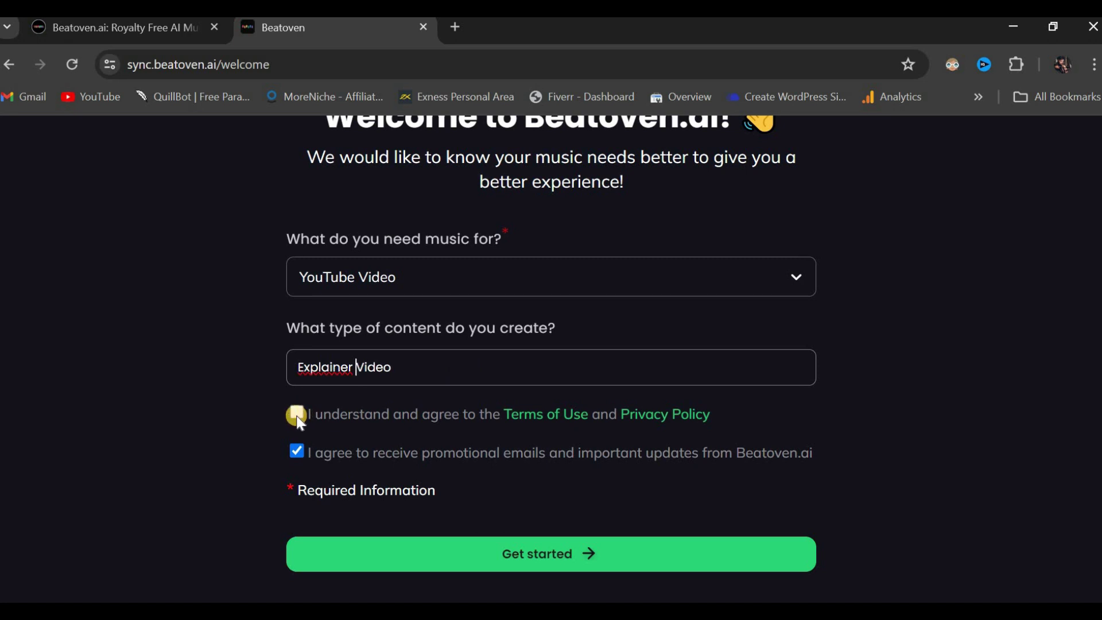
{"action": "left_click", "coordinate": [301, 415]}
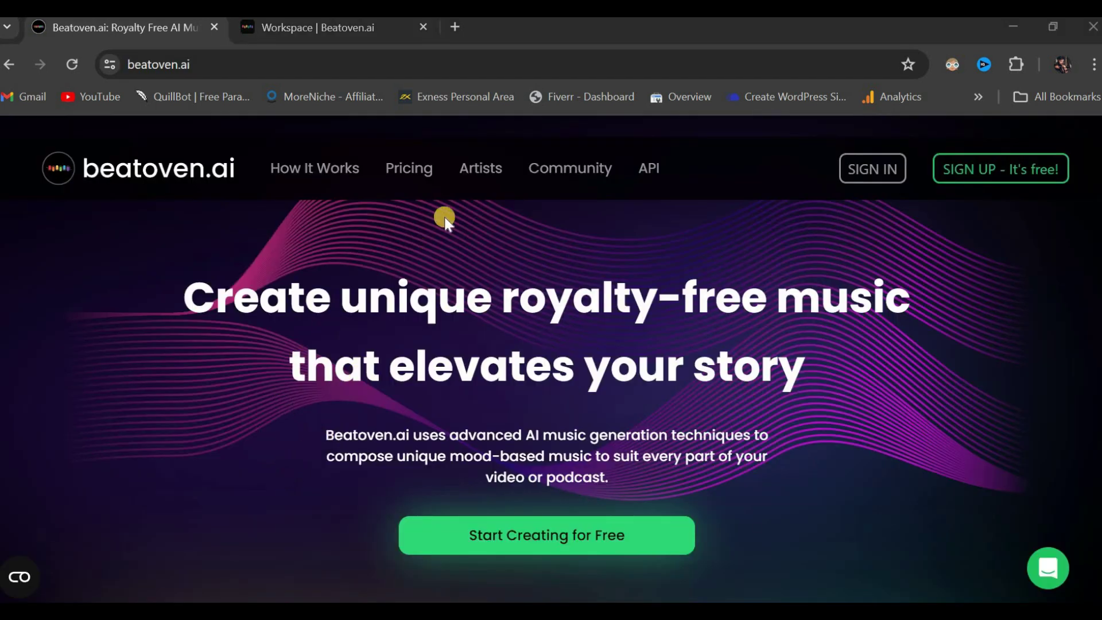
{"action": "left_click", "coordinate": [407, 173]}
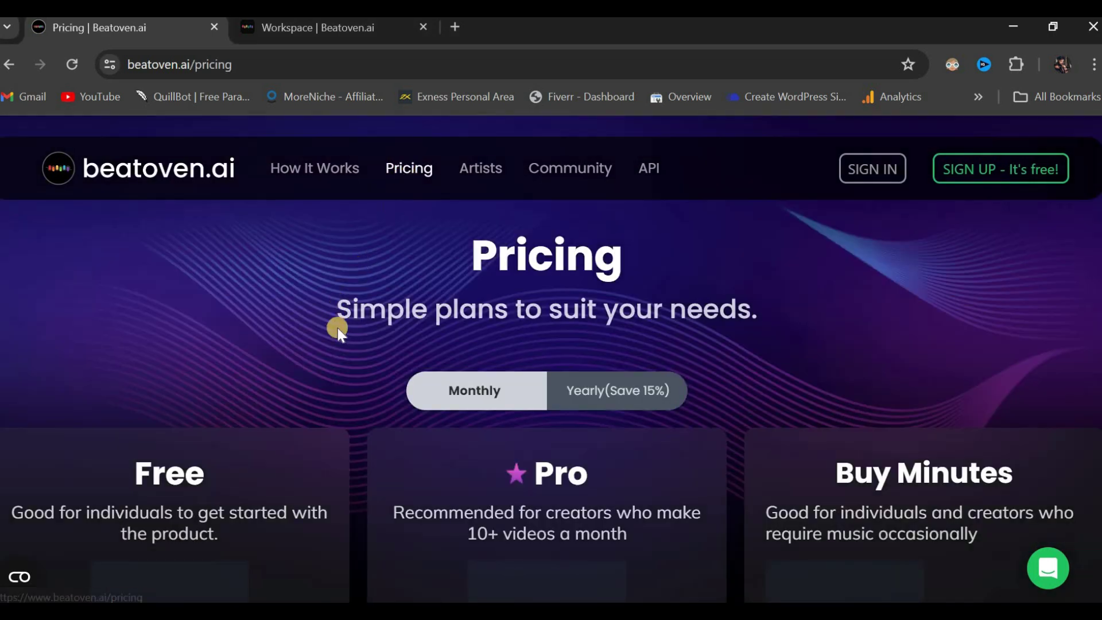
{"action": "scroll", "coordinate": [339, 329], "scroll_direction": "down", "scroll_amount": 2}
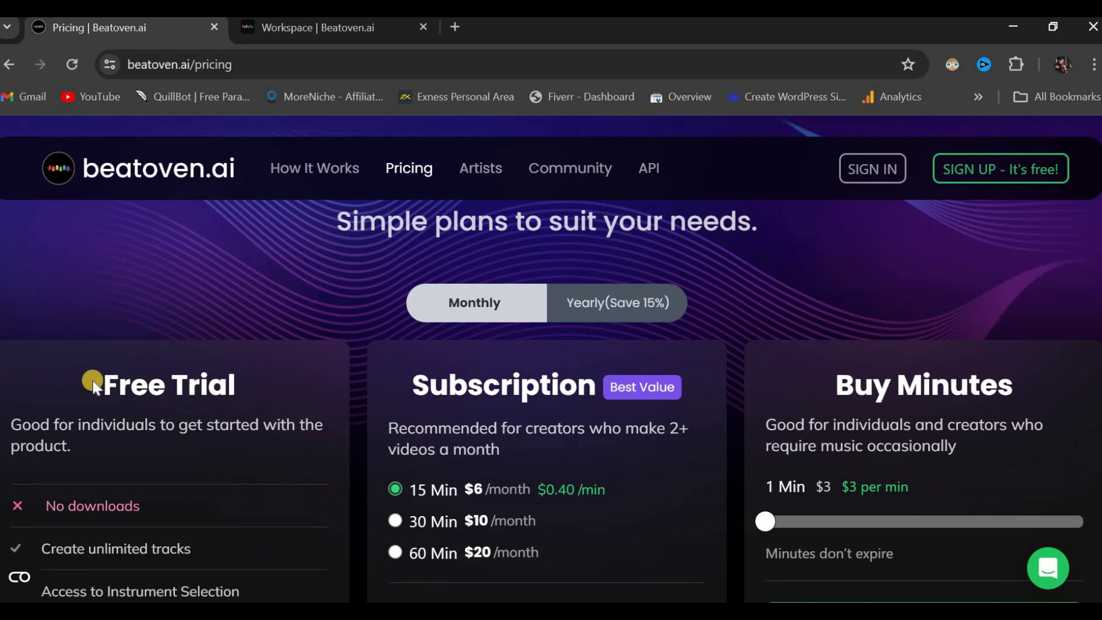
{"action": "left_click_drag", "start_coordinate": [91, 381], "coordinate": [315, 458]}
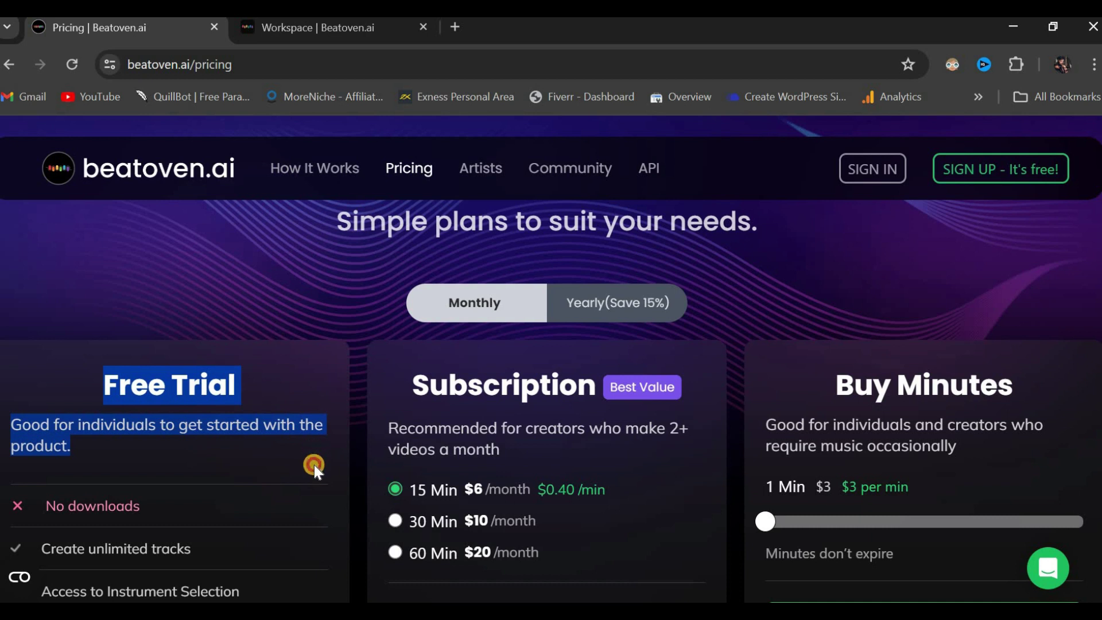
{"action": "left_click", "coordinate": [314, 465]}
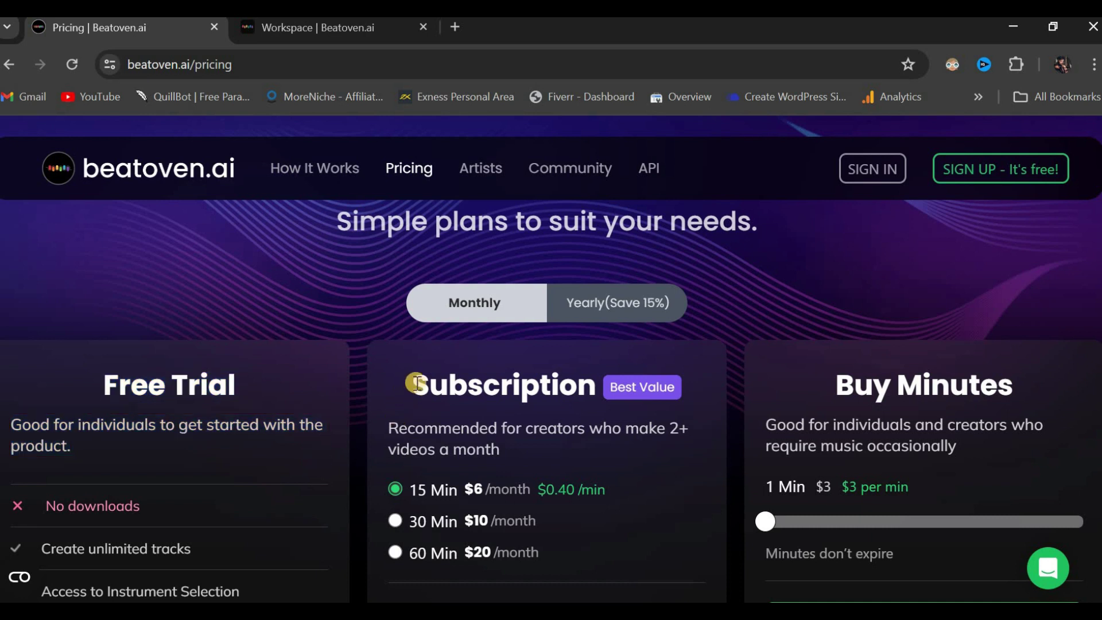
{"action": "left_click_drag", "start_coordinate": [388, 433], "coordinate": [538, 451]}
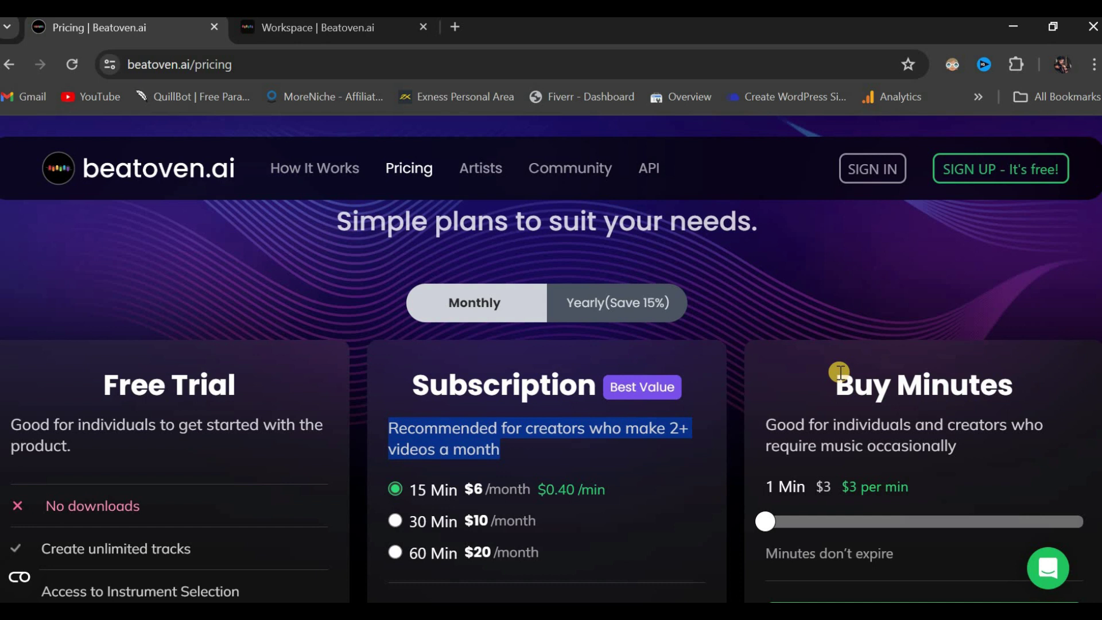
{"action": "left_click", "coordinate": [870, 387]}
{"action": "left_click_drag", "start_coordinate": [870, 387], "coordinate": [1037, 451]}
{"action": "scroll", "coordinate": [1035, 447], "scroll_direction": "down", "scroll_amount": 3}
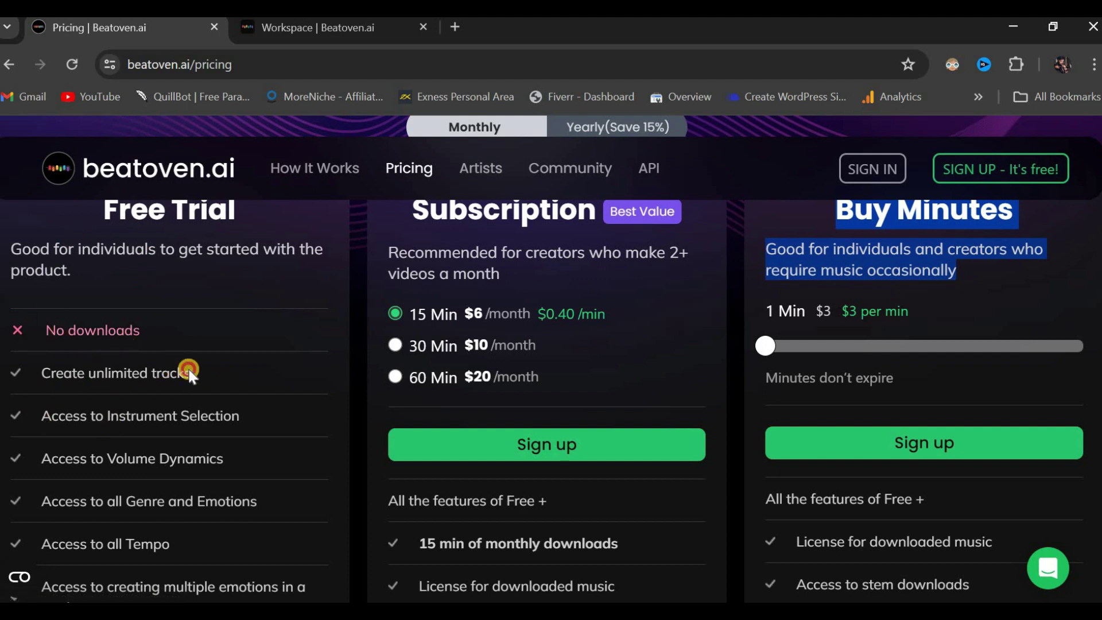
{"action": "left_click_drag", "start_coordinate": [190, 373], "coordinate": [40, 373]}
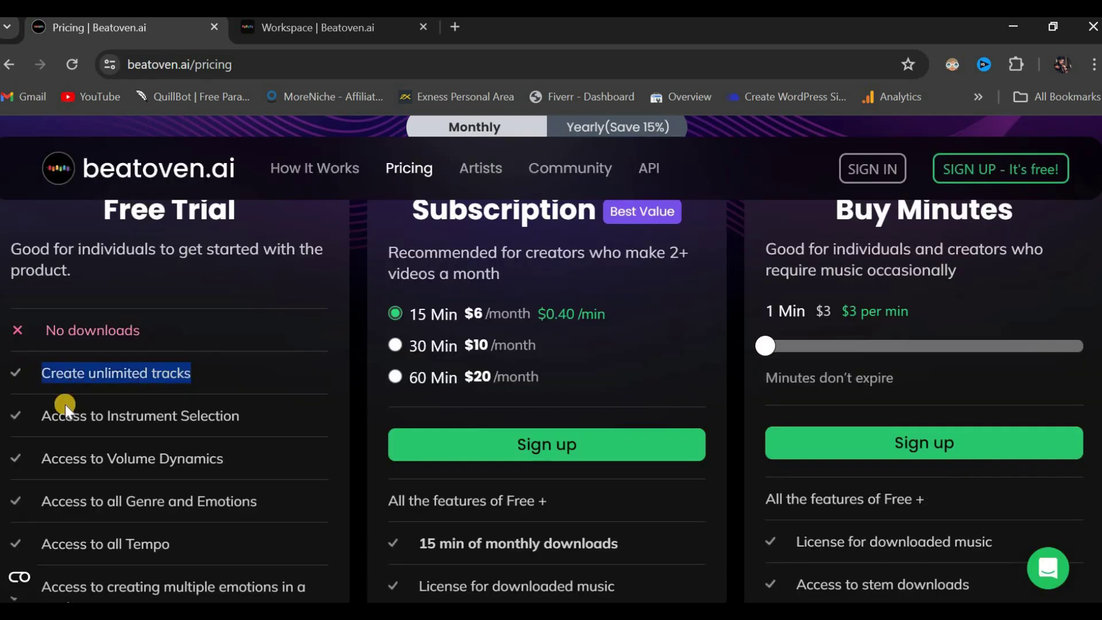
{"action": "left_click", "coordinate": [254, 421]}
{"action": "left_click_drag", "start_coordinate": [111, 405], "coordinate": [26, 412]}
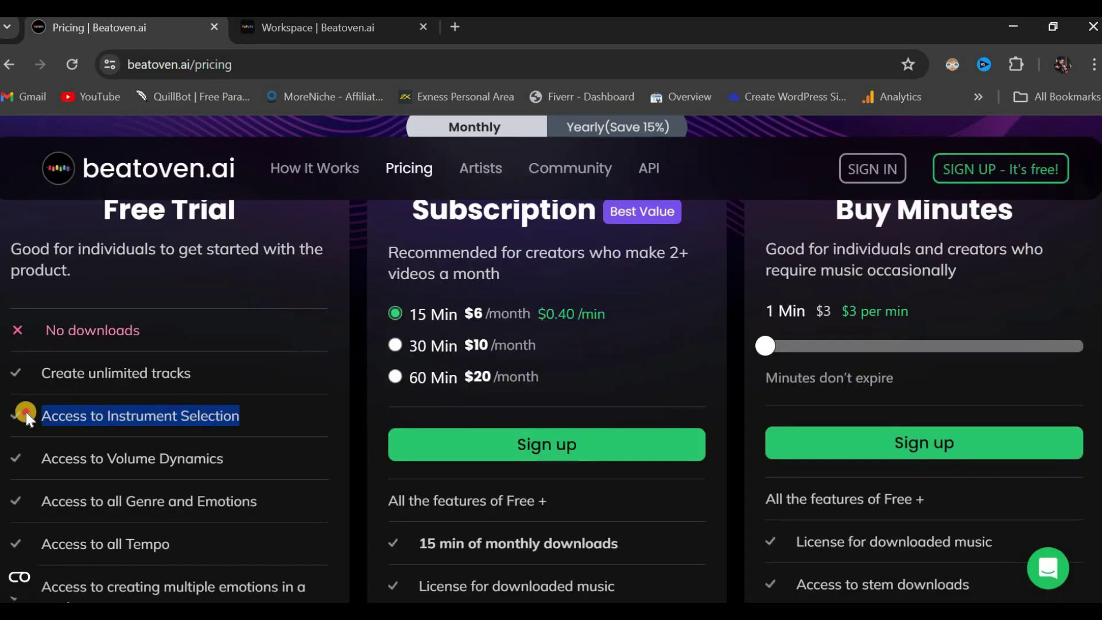
{"action": "left_click_drag", "start_coordinate": [235, 462], "coordinate": [36, 462]}
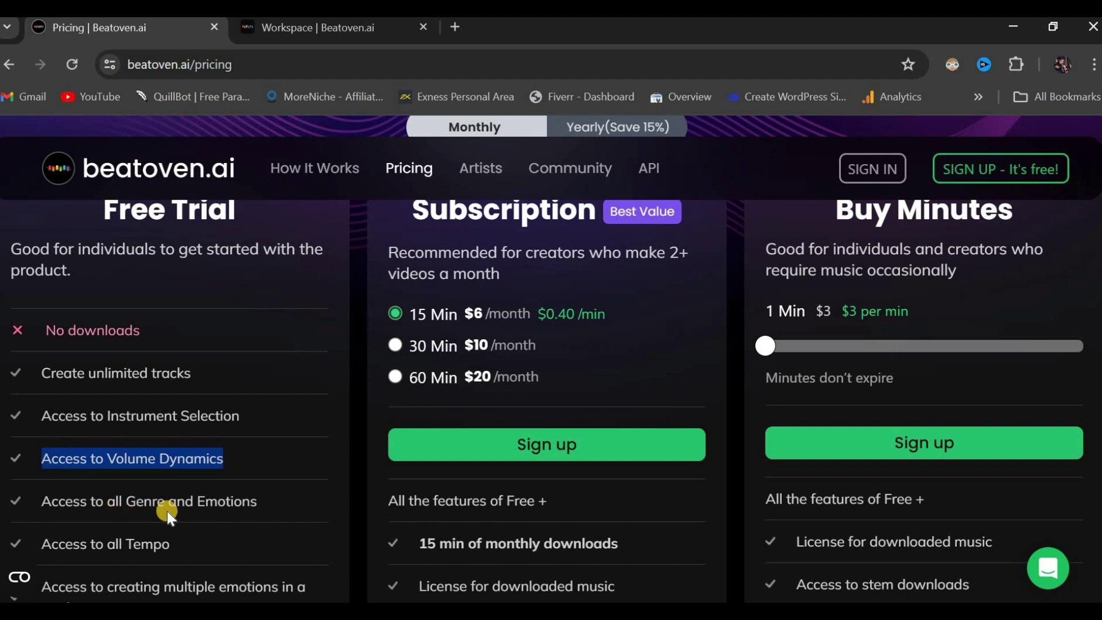
{"action": "scroll", "coordinate": [184, 502], "scroll_direction": "down", "scroll_amount": 1}
{"action": "scroll", "coordinate": [194, 486], "scroll_direction": "up", "scroll_amount": 2}
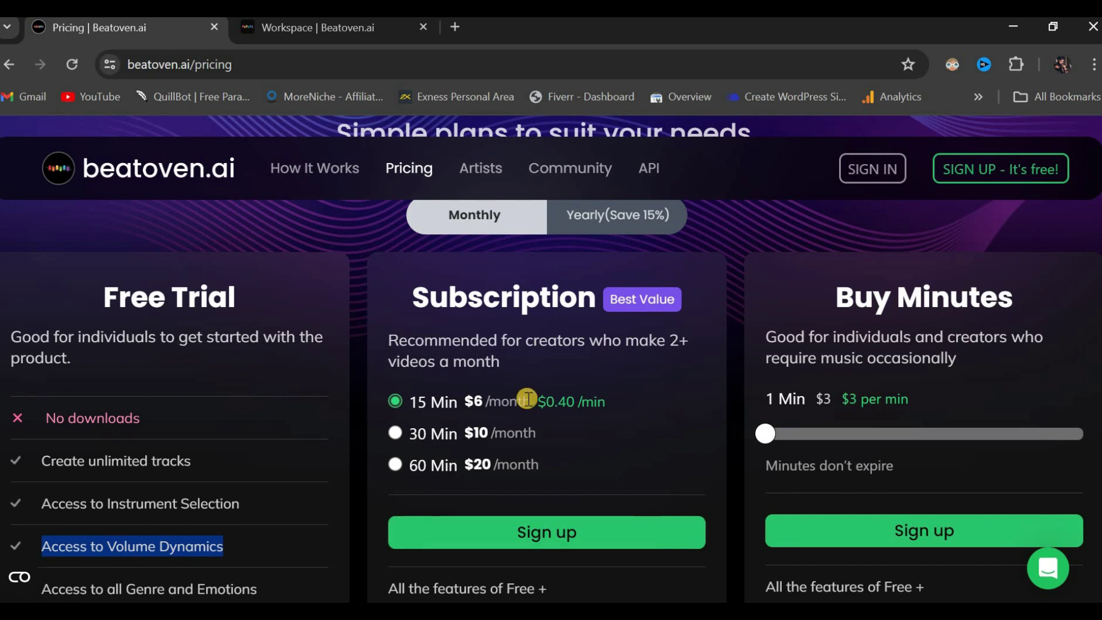
{"action": "left_click_drag", "start_coordinate": [530, 402], "coordinate": [406, 416]}
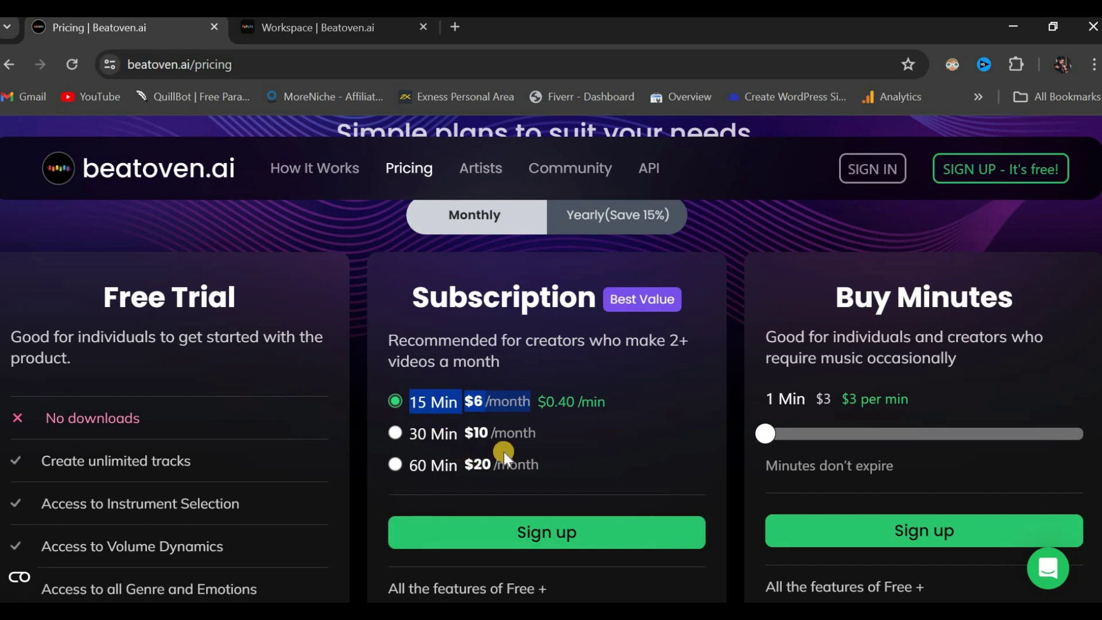
{"action": "left_click", "coordinate": [537, 437]}
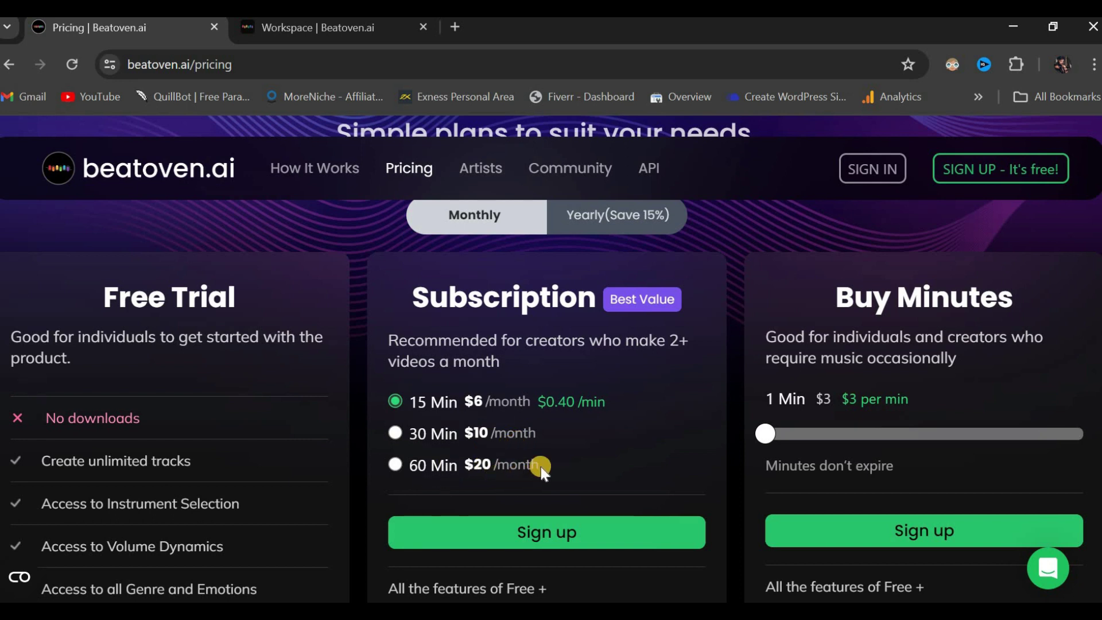
{"action": "scroll", "coordinate": [551, 467], "scroll_direction": "down", "scroll_amount": 1}
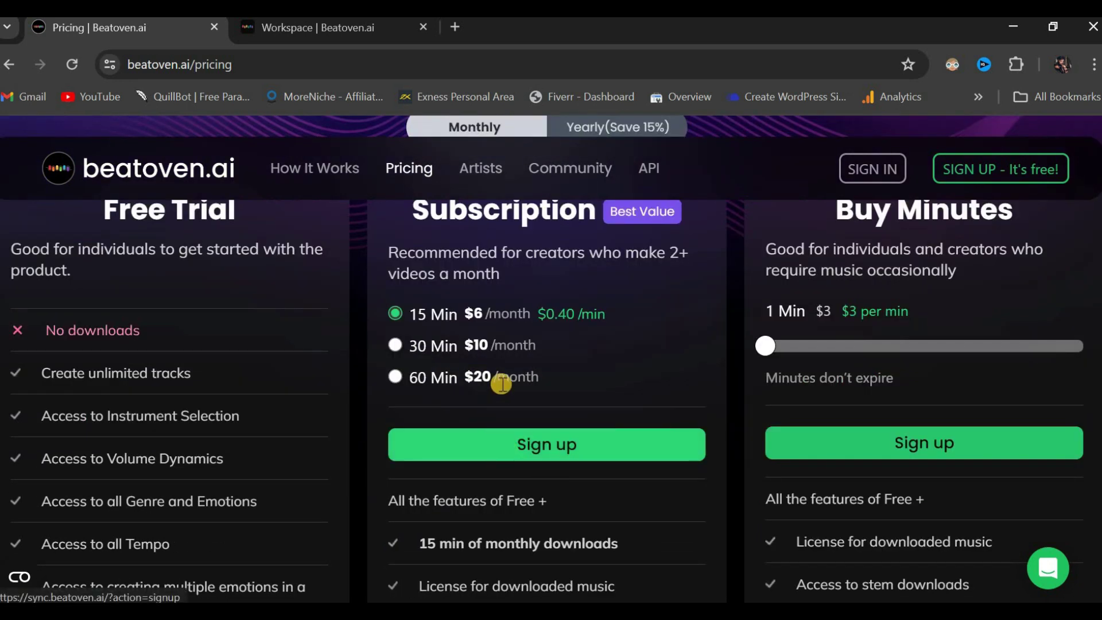
{"action": "scroll", "coordinate": [414, 413], "scroll_direction": "down", "scroll_amount": 3}
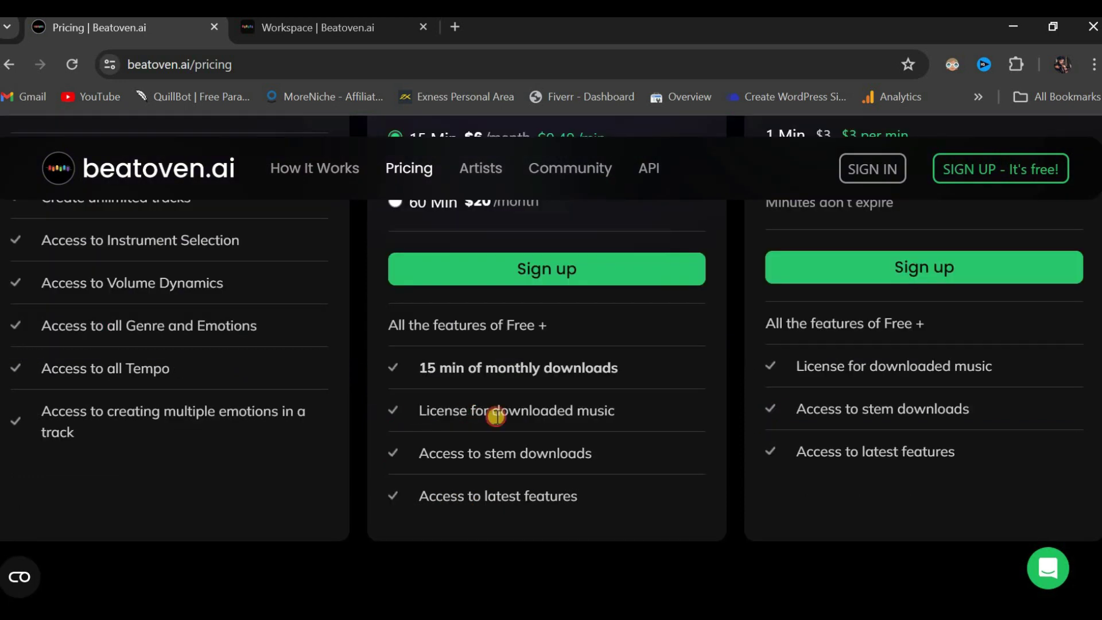
{"action": "left_click_drag", "start_coordinate": [496, 416], "coordinate": [620, 422]}
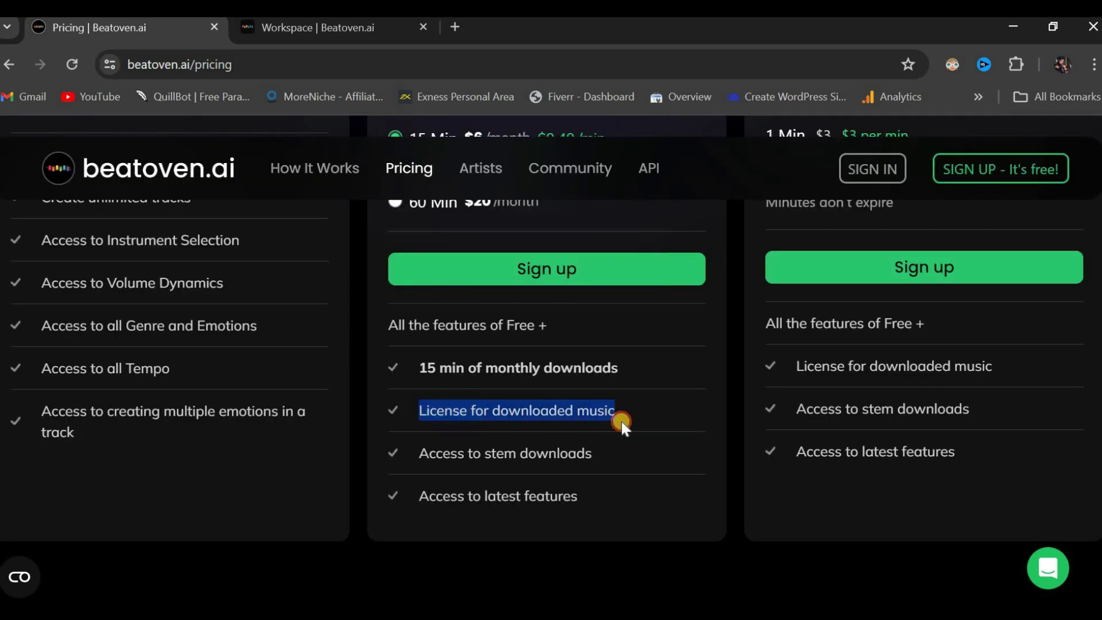
{"action": "scroll", "coordinate": [278, 410], "scroll_direction": "up", "scroll_amount": 3}
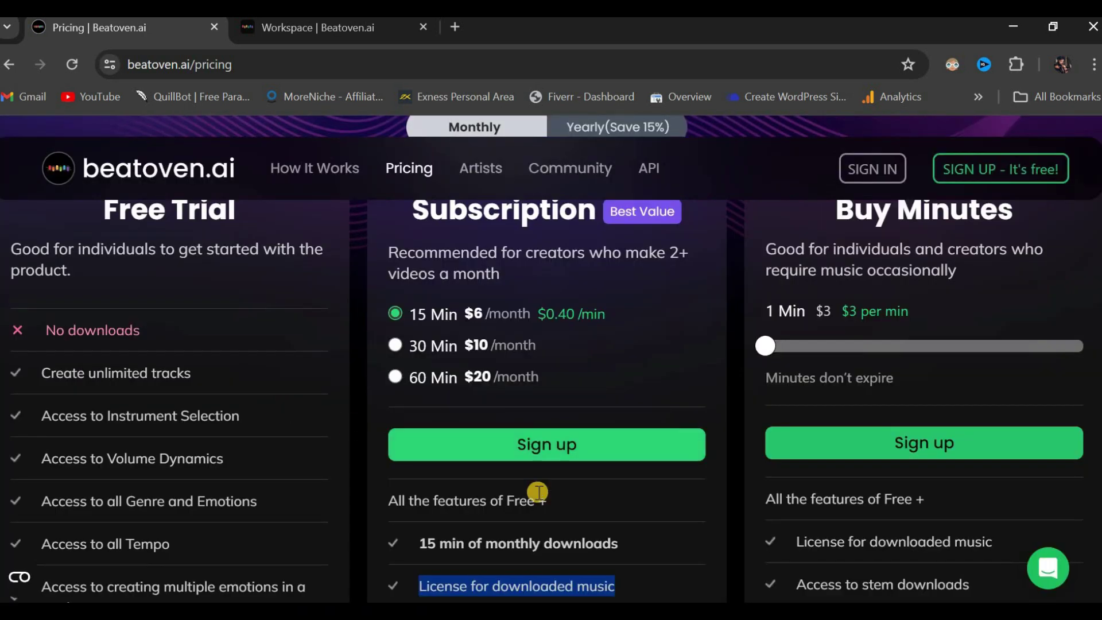
{"action": "scroll", "coordinate": [535, 492], "scroll_direction": "down", "scroll_amount": 2}
{"action": "scroll", "coordinate": [538, 492], "scroll_direction": "down", "scroll_amount": 1}
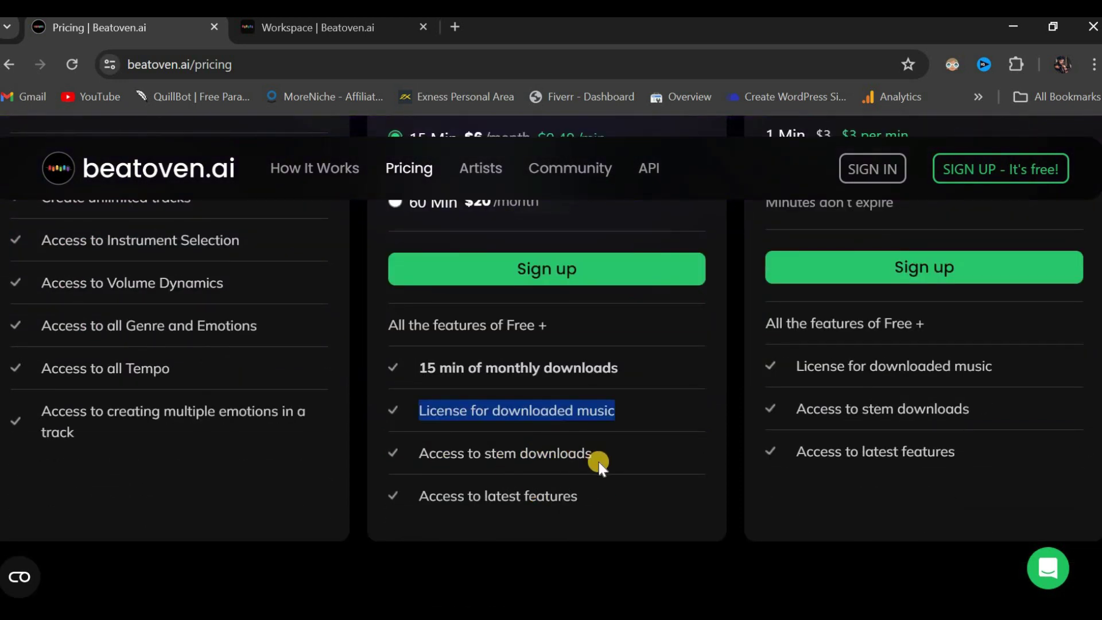
{"action": "left_click", "coordinate": [533, 453]}
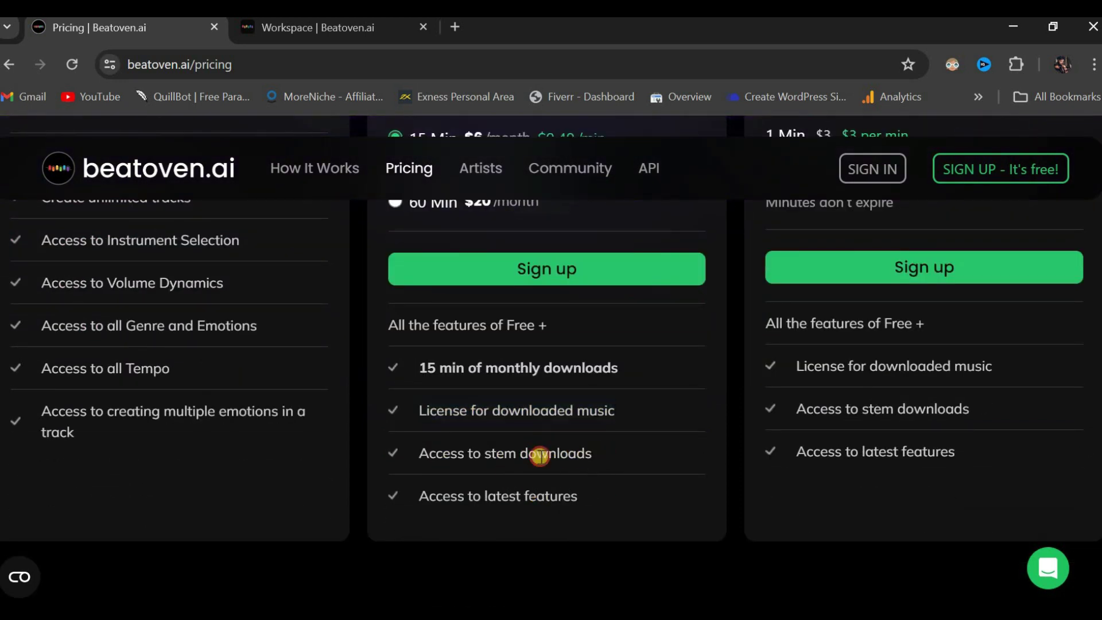
{"action": "scroll", "coordinate": [534, 453], "scroll_direction": "up", "scroll_amount": 3}
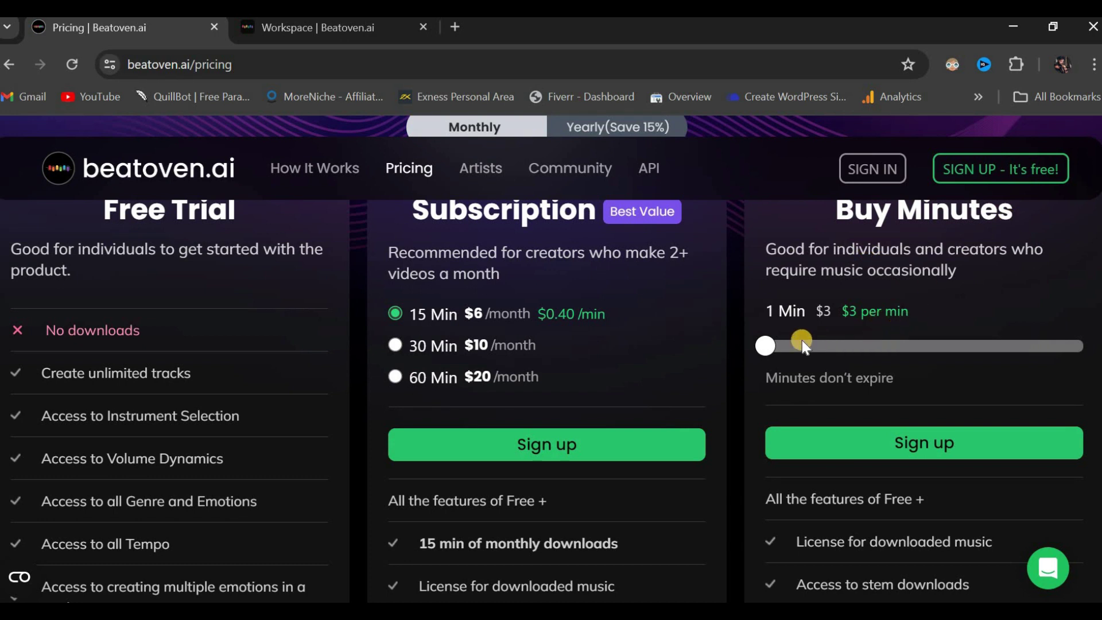
{"action": "scroll", "coordinate": [866, 353], "scroll_direction": "down", "scroll_amount": 3}
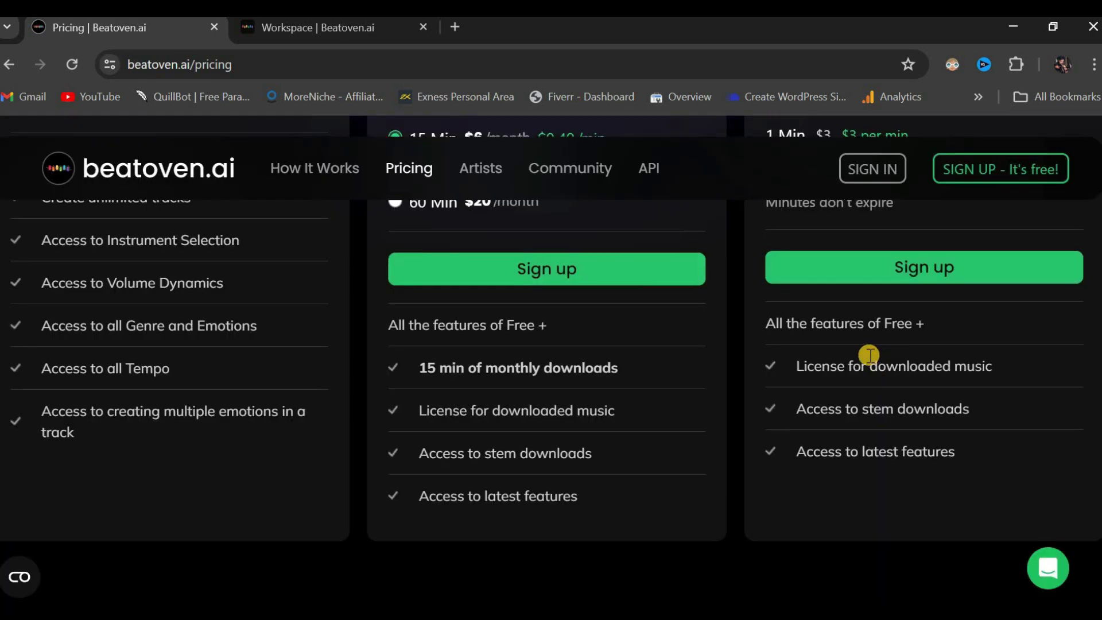
{"action": "scroll", "coordinate": [864, 353], "scroll_direction": "up", "scroll_amount": 2}
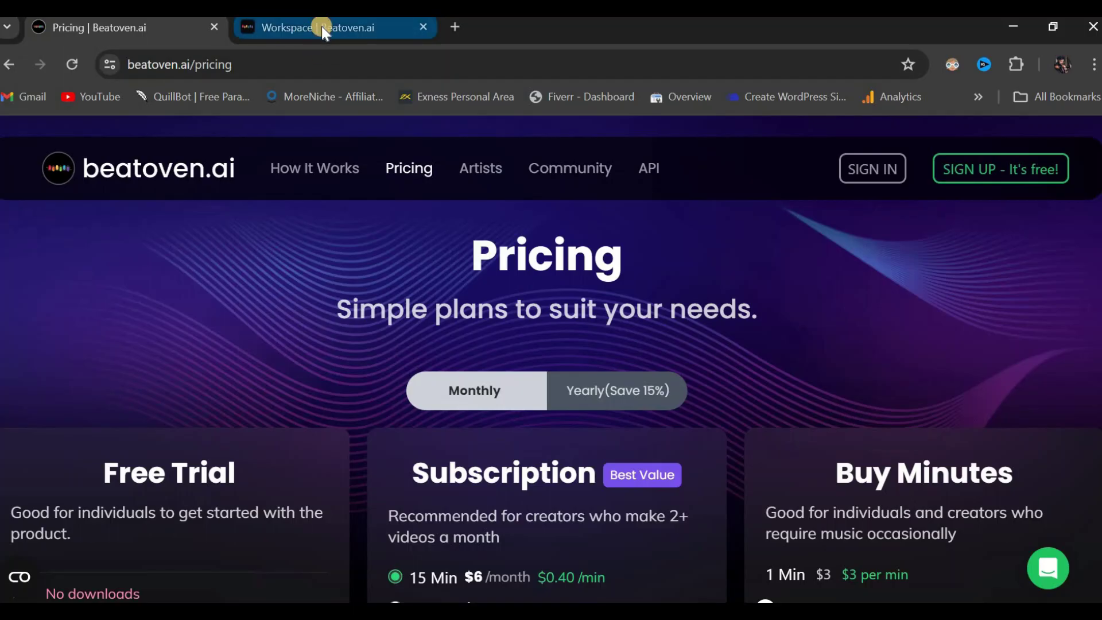
Step: In the workspace, generate sample prompts until an experimental avant-garde prompt appears
{"action": "left_click", "coordinate": [321, 26]}
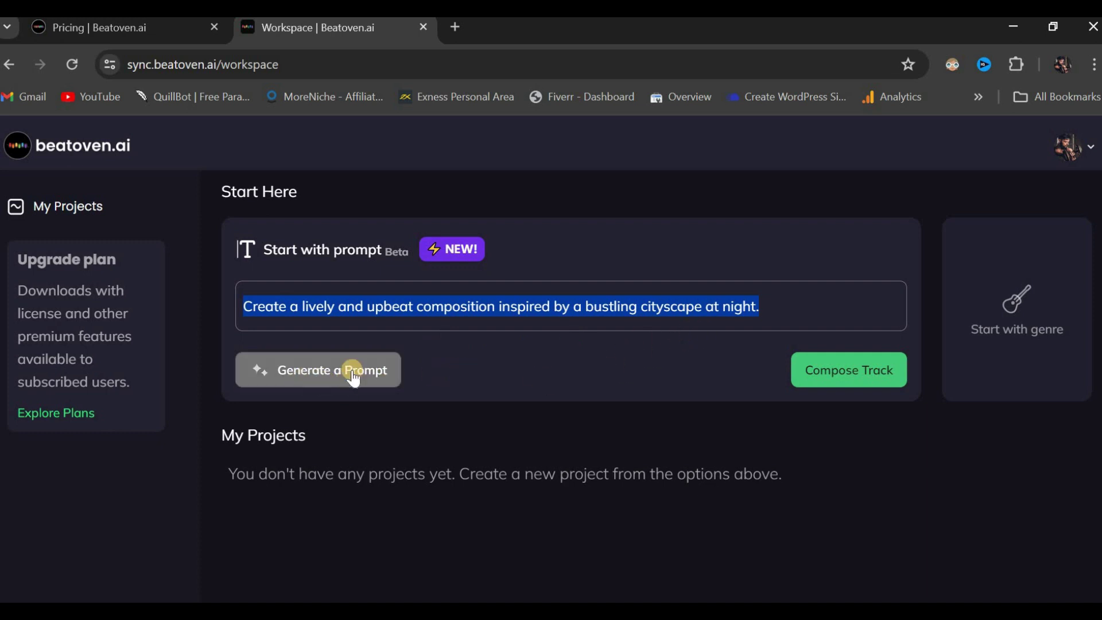
{"action": "left_click", "coordinate": [324, 380]}
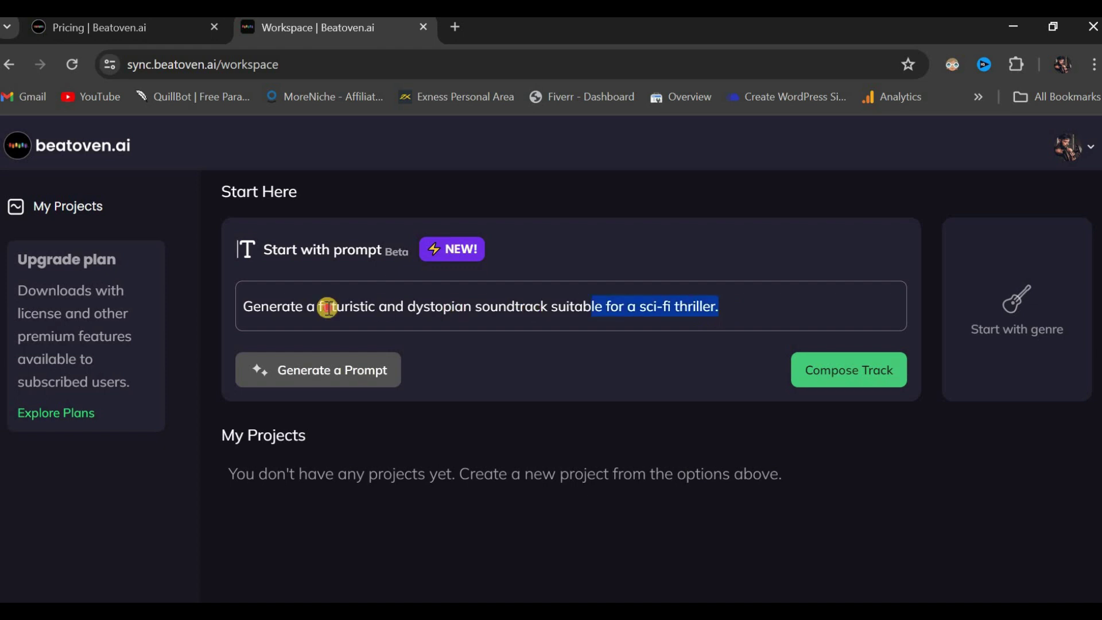
{"action": "left_click_drag", "start_coordinate": [327, 307], "coordinate": [234, 308]}
{"action": "left_click", "coordinate": [293, 374]}
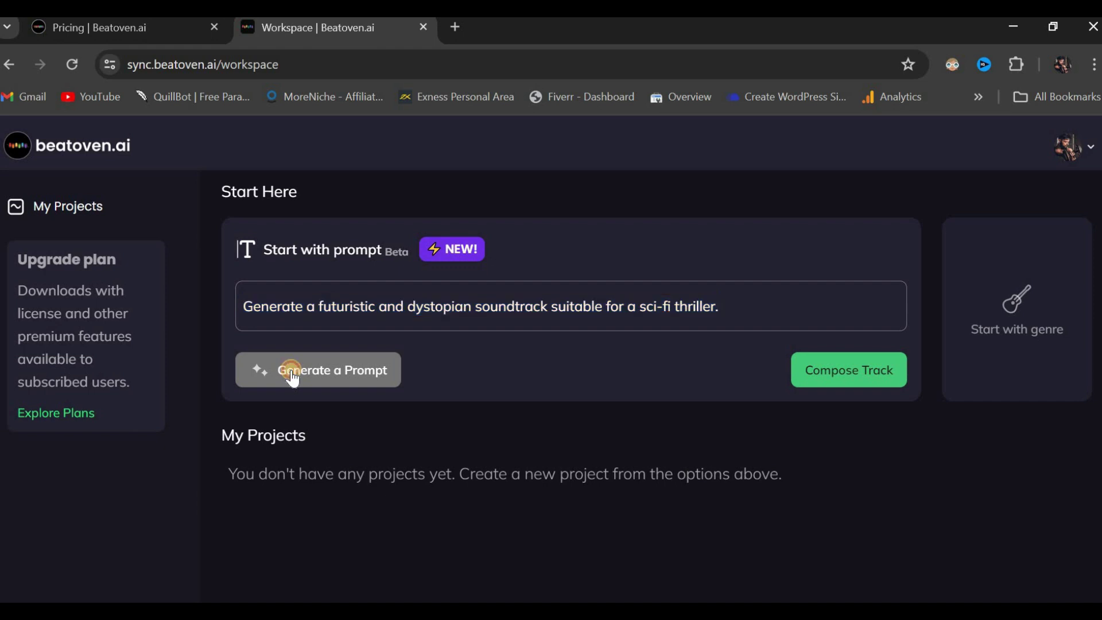
{"action": "left_click", "coordinate": [293, 376]}
Step: Copy the entire four-line prompt from Notepad
{"action": "key", "text": "alt+Tab"}
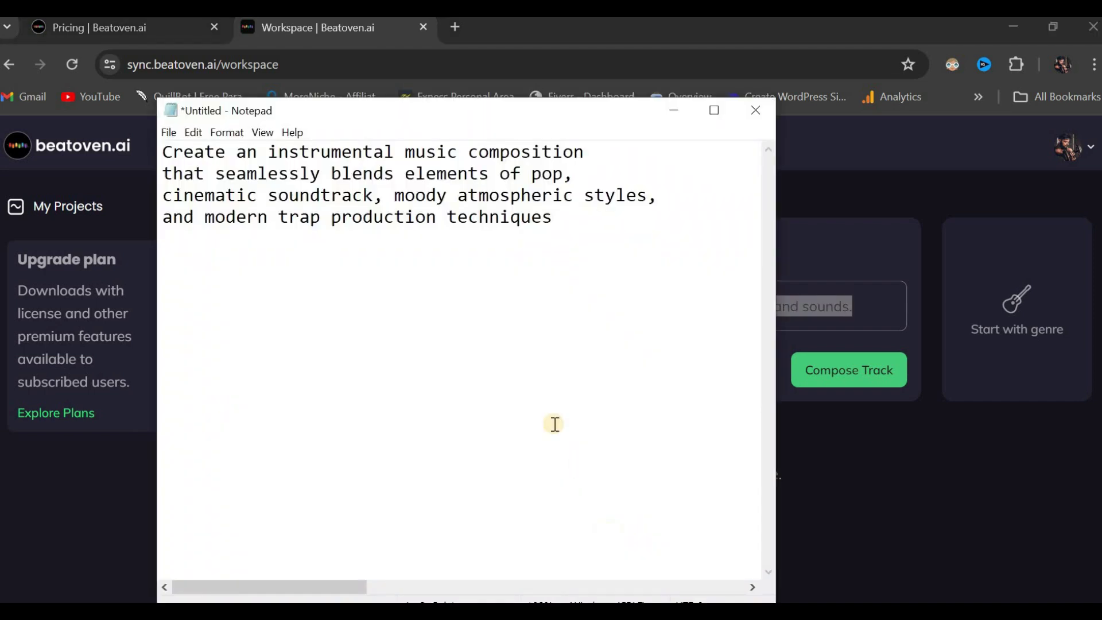
{"action": "left_click", "coordinate": [565, 217]}
{"action": "key", "text": "ctrl+a"}
{"action": "right_click", "coordinate": [565, 218]}
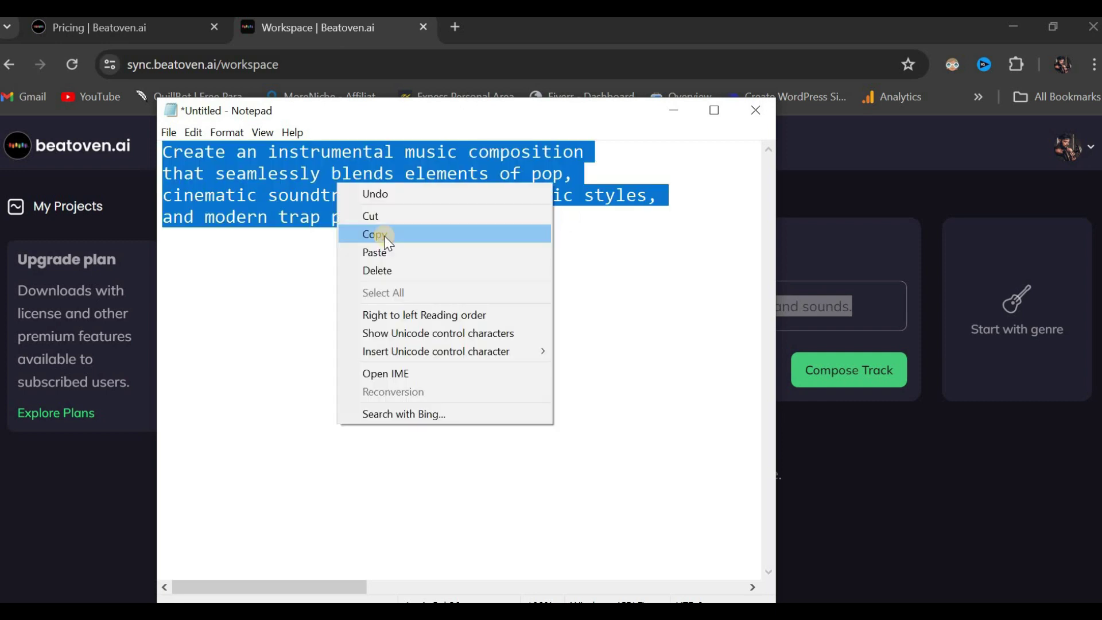
{"action": "left_click", "coordinate": [385, 236]}
Step: Replace the workspace prompt with the copied pop/cinematic/trap prompt and compose a track
{"action": "left_click", "coordinate": [815, 484]}
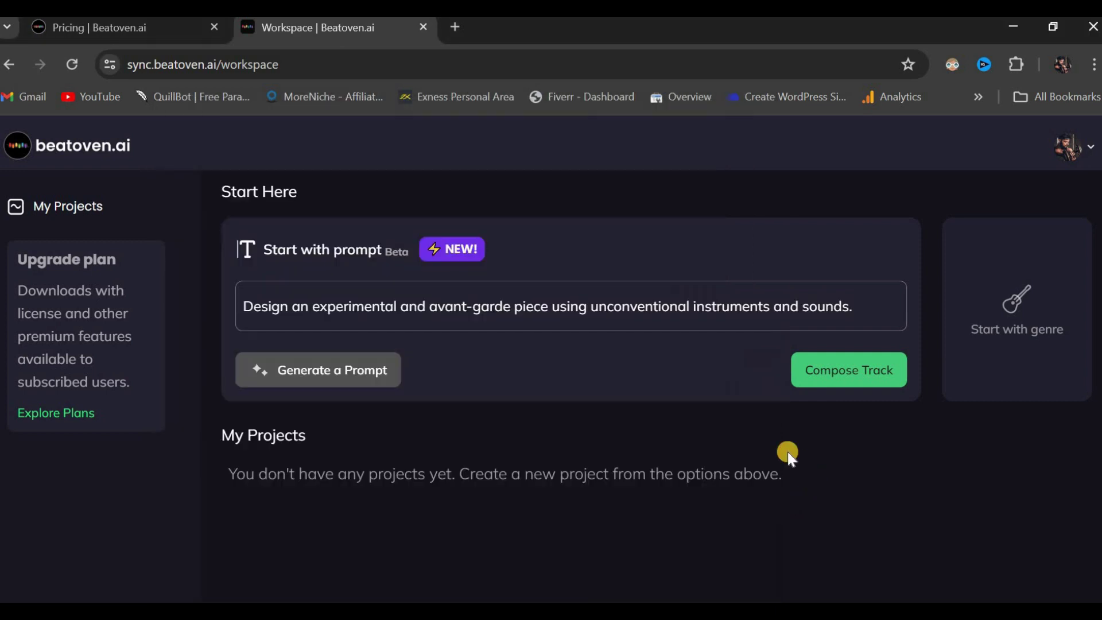
{"action": "triple_click", "coordinate": [484, 308]}
{"action": "key", "text": "ctrl+v"}
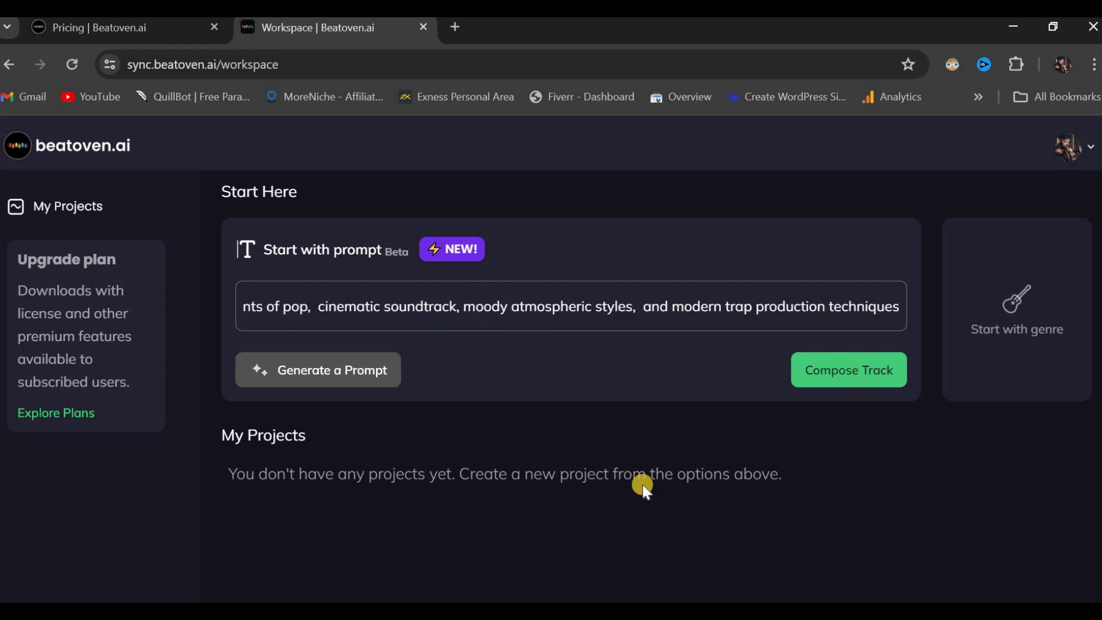
{"action": "left_click", "coordinate": [315, 308]}
{"action": "key", "text": "Left"}
{"action": "key", "text": "Left"}
{"action": "key", "text": "Left"}
{"action": "key", "text": "Left"}
{"action": "key", "text": "Left"}
{"action": "key", "text": "Left"}
{"action": "key", "text": "Left"}
{"action": "key", "text": "Left"}
{"action": "key", "text": "Left"}
{"action": "key", "text": "Left"}
{"action": "key", "text": "Left"}
{"action": "key", "text": "Left"}
{"action": "key", "text": "Left"}
{"action": "key", "text": "Left"}
{"action": "key", "text": "Left"}
{"action": "key", "text": "Left"}
{"action": "key", "text": "Left"}
{"action": "key", "text": "Left"}
{"action": "key", "text": "Left"}
{"action": "key", "text": "Left"}
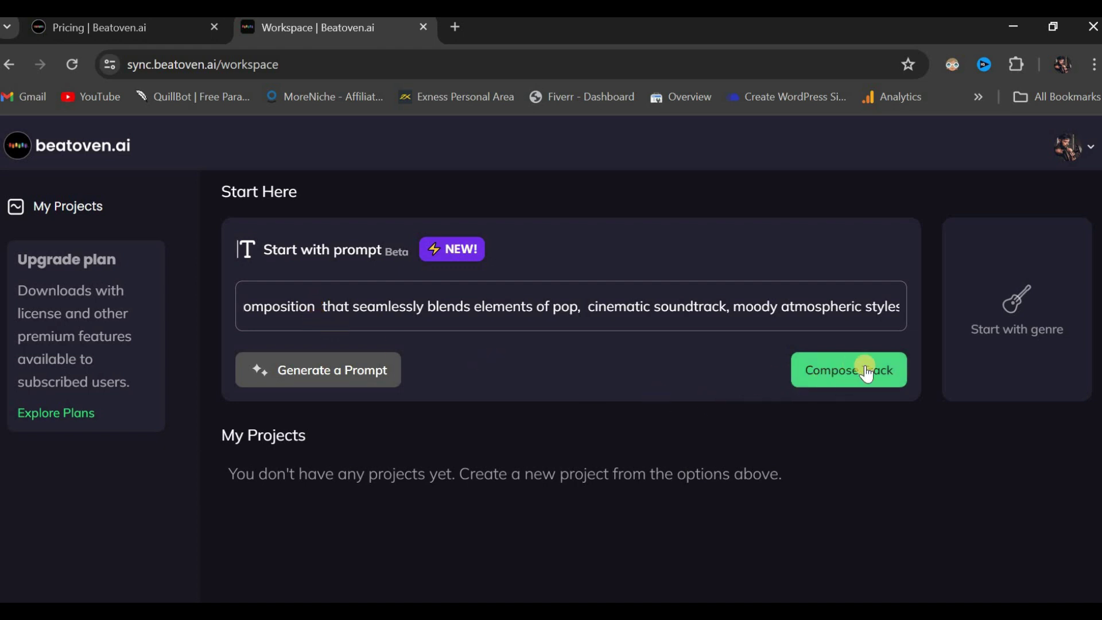
{"action": "left_click", "coordinate": [845, 372]}
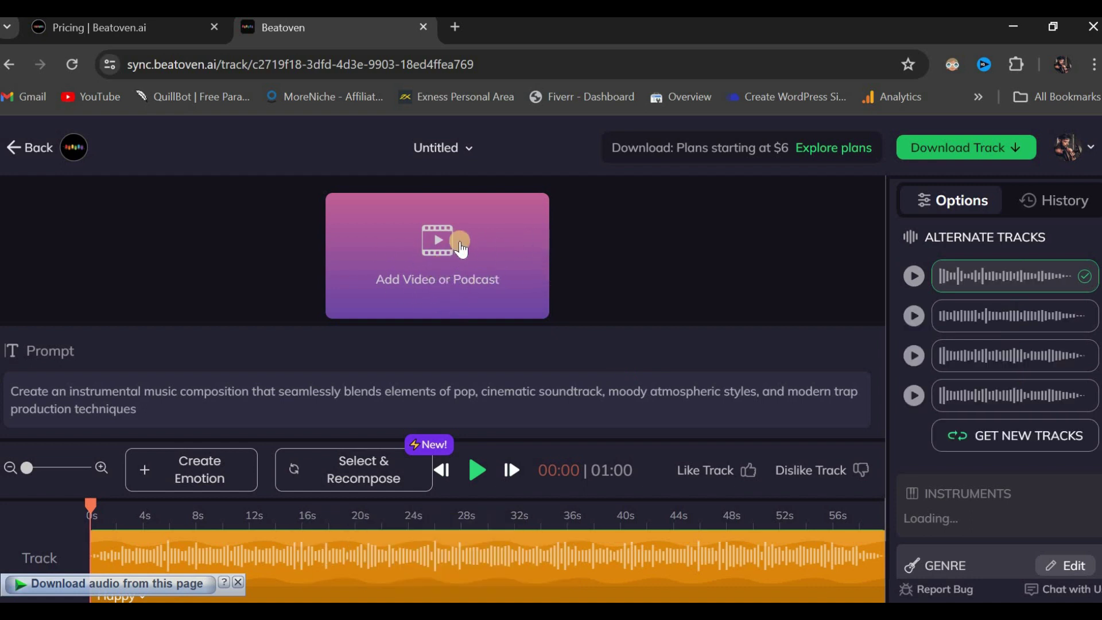
Step: Play the composed one-minute track while the alternate tracks load
{"action": "left_click", "coordinate": [473, 470]}
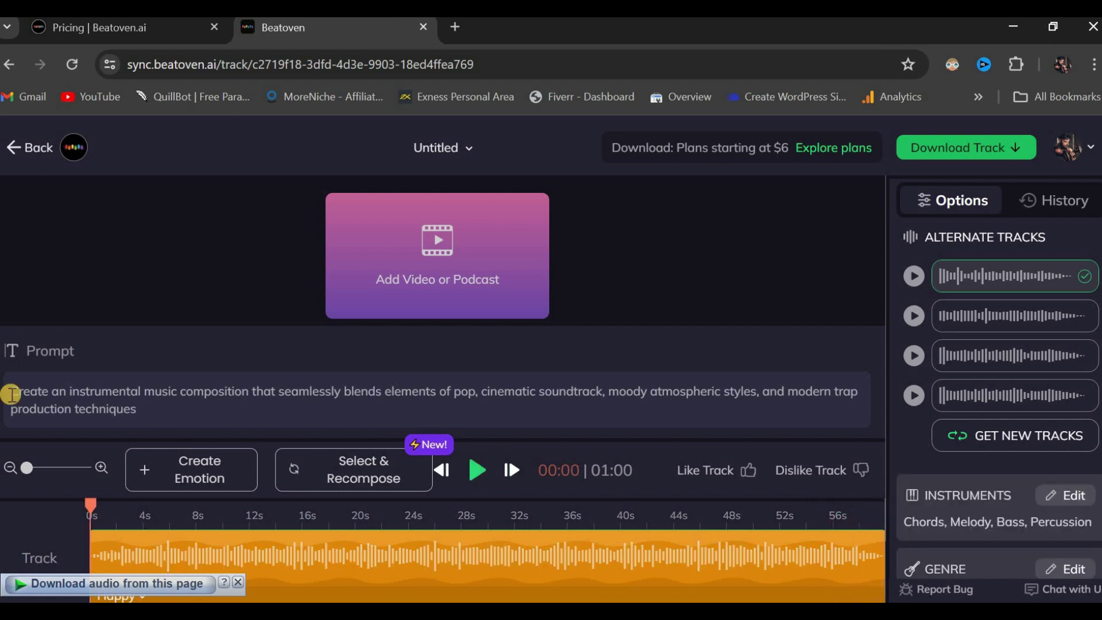
{"action": "left_click_drag", "start_coordinate": [10, 393], "coordinate": [147, 415]}
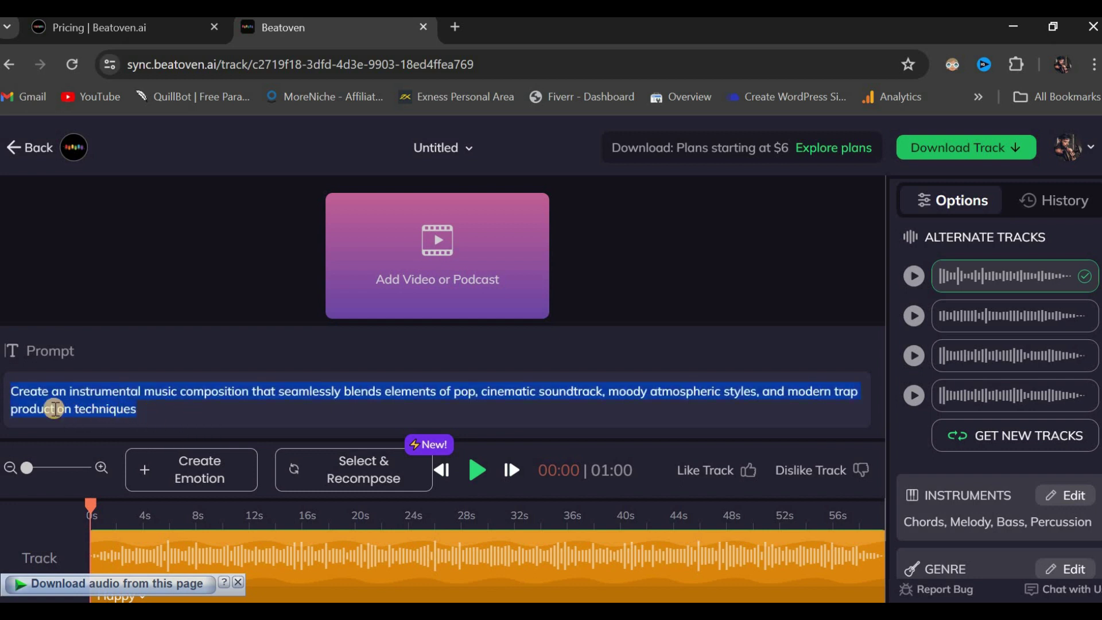
{"action": "left_click", "coordinate": [509, 422]}
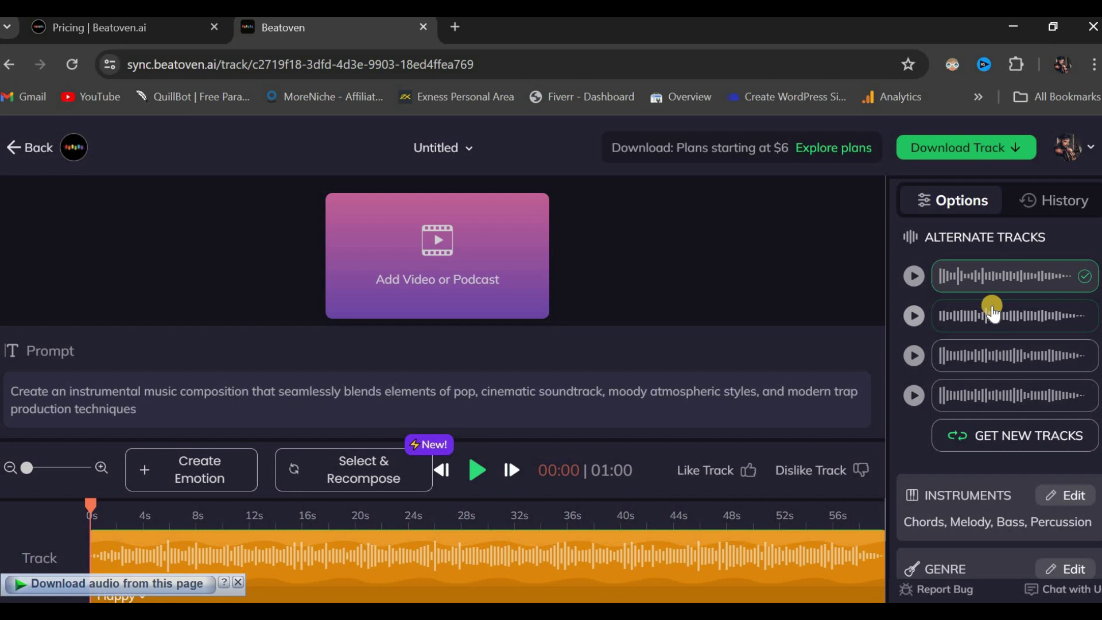
{"action": "scroll", "coordinate": [992, 310], "scroll_direction": "down", "scroll_amount": 2}
{"action": "scroll", "coordinate": [992, 310], "scroll_direction": "up", "scroll_amount": 2}
{"action": "scroll", "coordinate": [1023, 396], "scroll_direction": "down", "scroll_amount": 2}
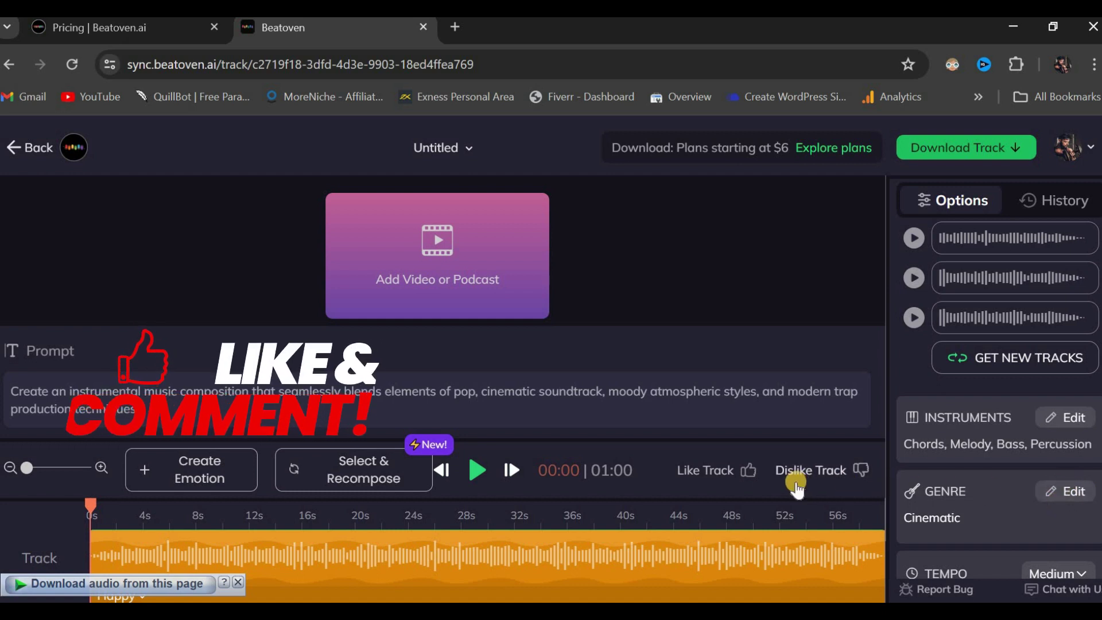
{"action": "scroll", "coordinate": [799, 487], "scroll_direction": "down", "scroll_amount": 1}
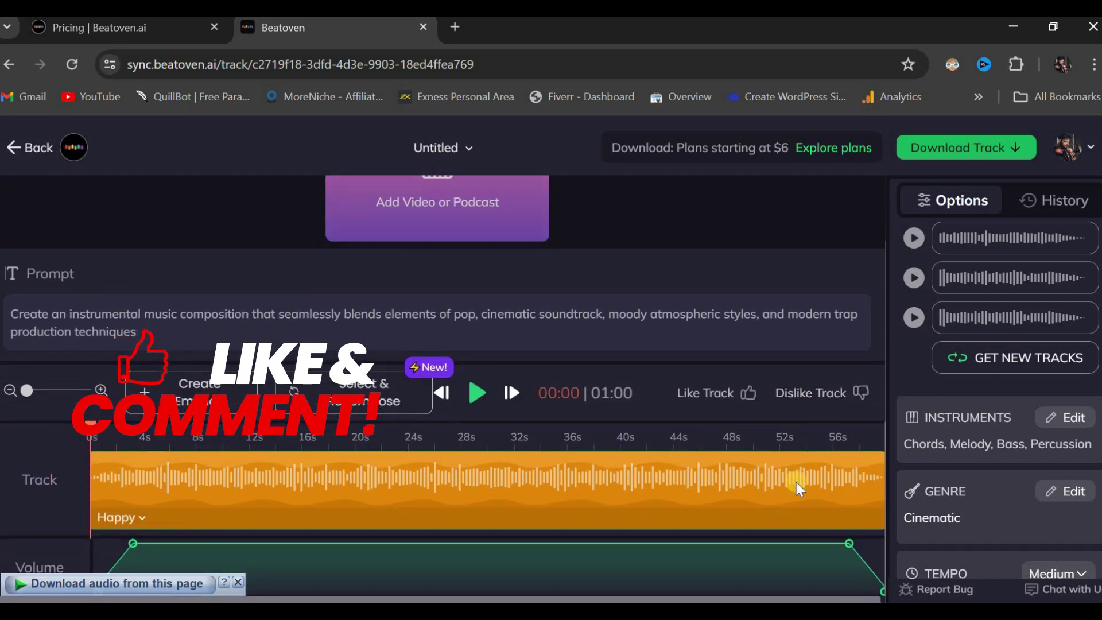